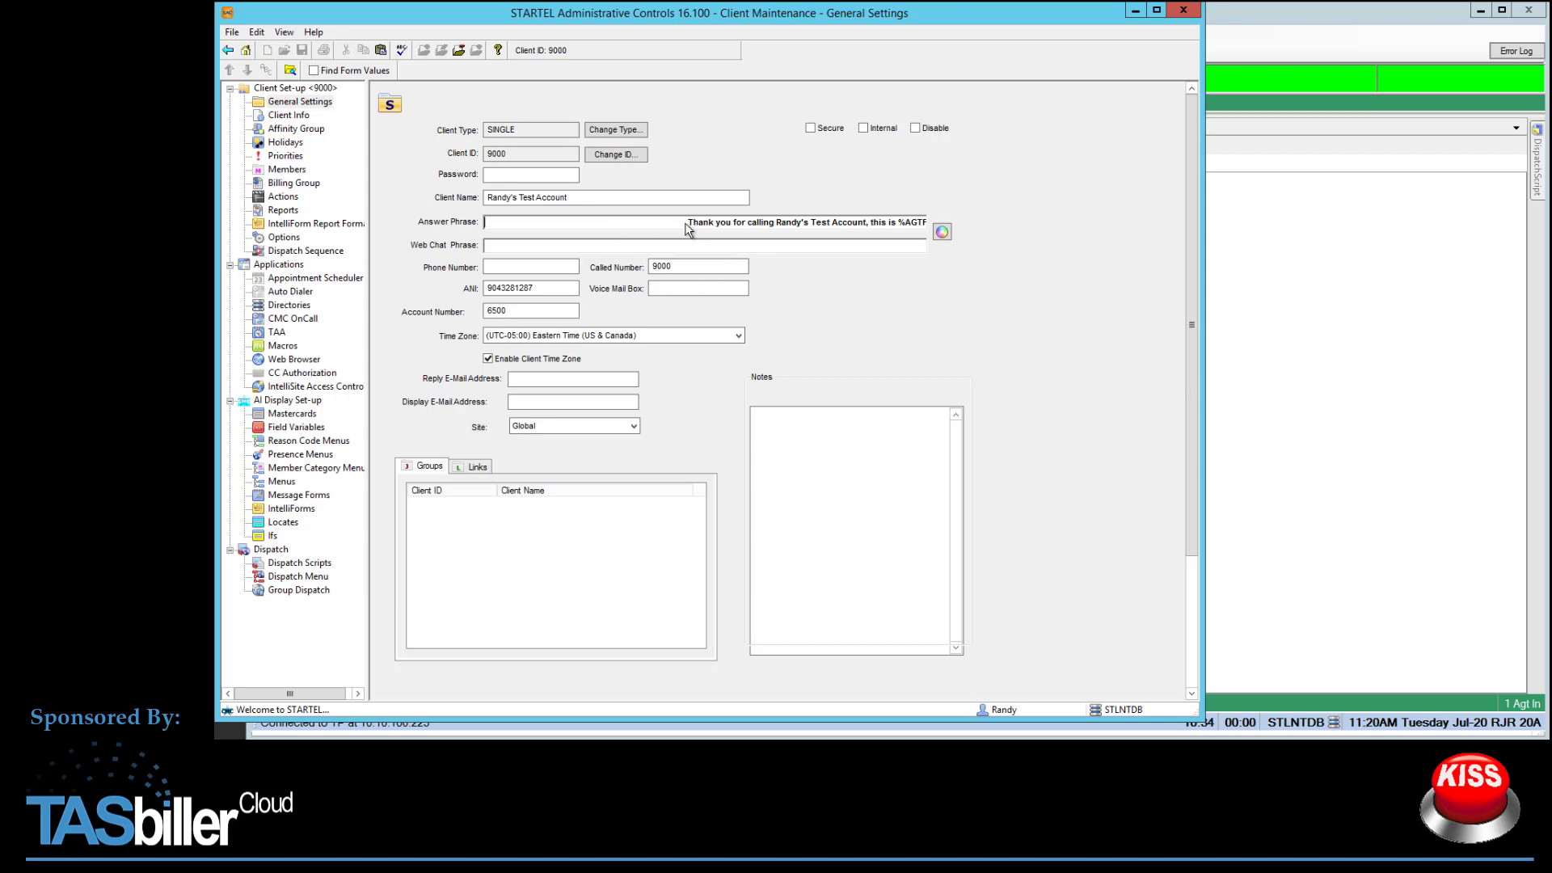
Read the Answer Phrase in the client's general settings through to its end.
{"action": "left_click", "coordinate": [860, 225]}
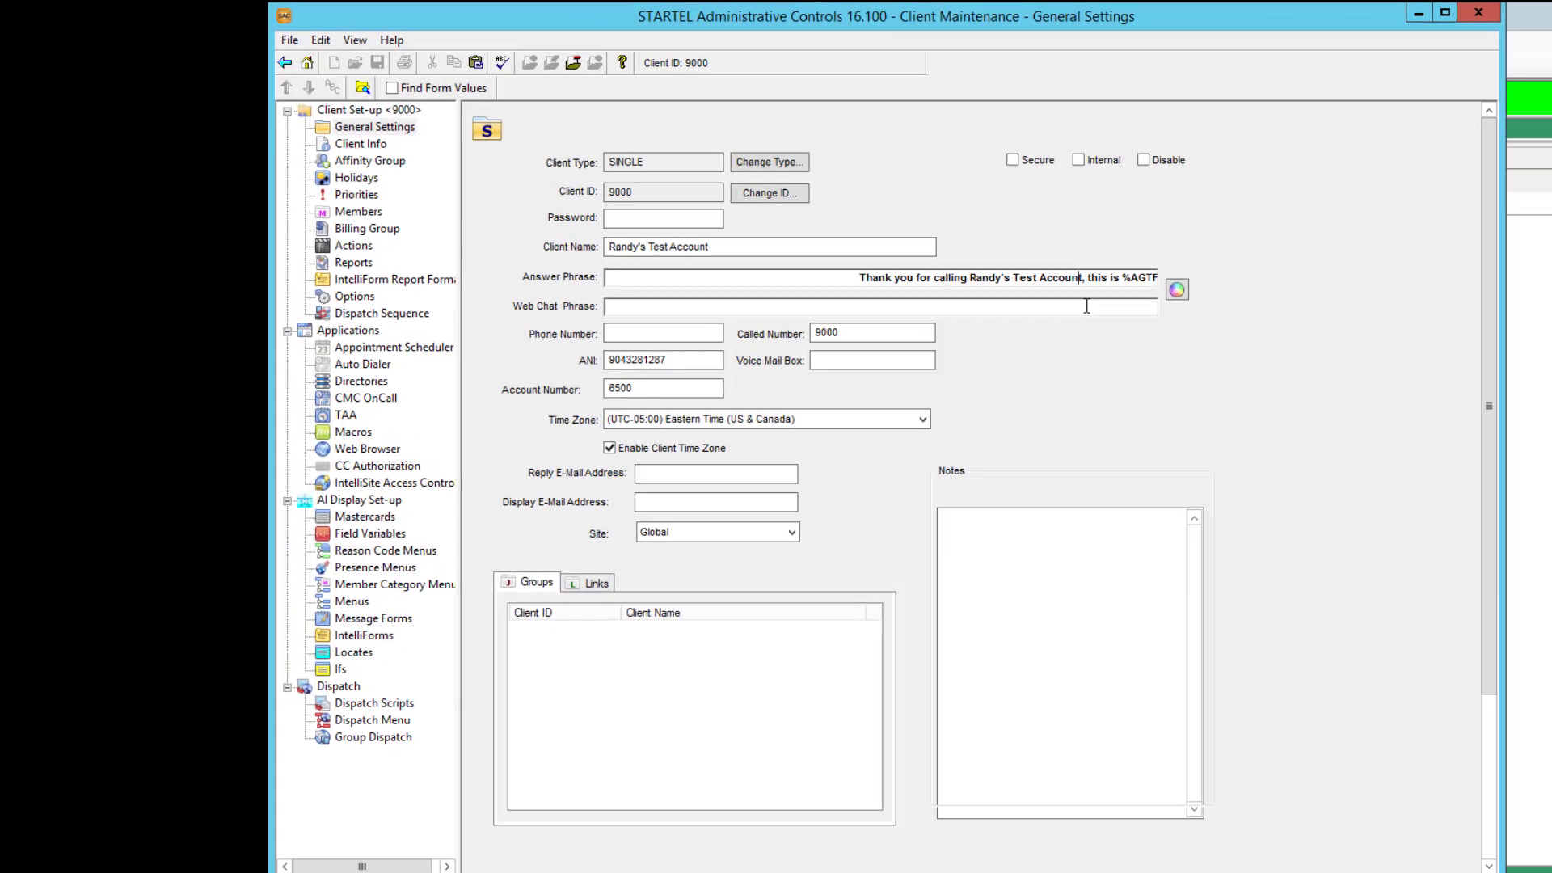
{"action": "key", "text": "Right"}
{"action": "key", "text": "Right"}
{"action": "key", "text": "Right"}
{"action": "key", "text": "Right"}
{"action": "key", "text": "Right"}
{"action": "key", "text": "Right"}
{"action": "key", "text": "Right"}
{"action": "key", "text": "Right"}
{"action": "key", "text": "Right"}
{"action": "key", "text": "Right"}
{"action": "key", "text": "Right"}
{"action": "key", "text": "Right"}
{"action": "key", "text": "Right"}
{"action": "key", "text": "Right"}
{"action": "key", "text": "Right"}
{"action": "key", "text": "Right"}
{"action": "key", "text": "Right"}
{"action": "key", "text": "Right"}
{"action": "key", "text": "Right"}
{"action": "key", "text": "Right"}
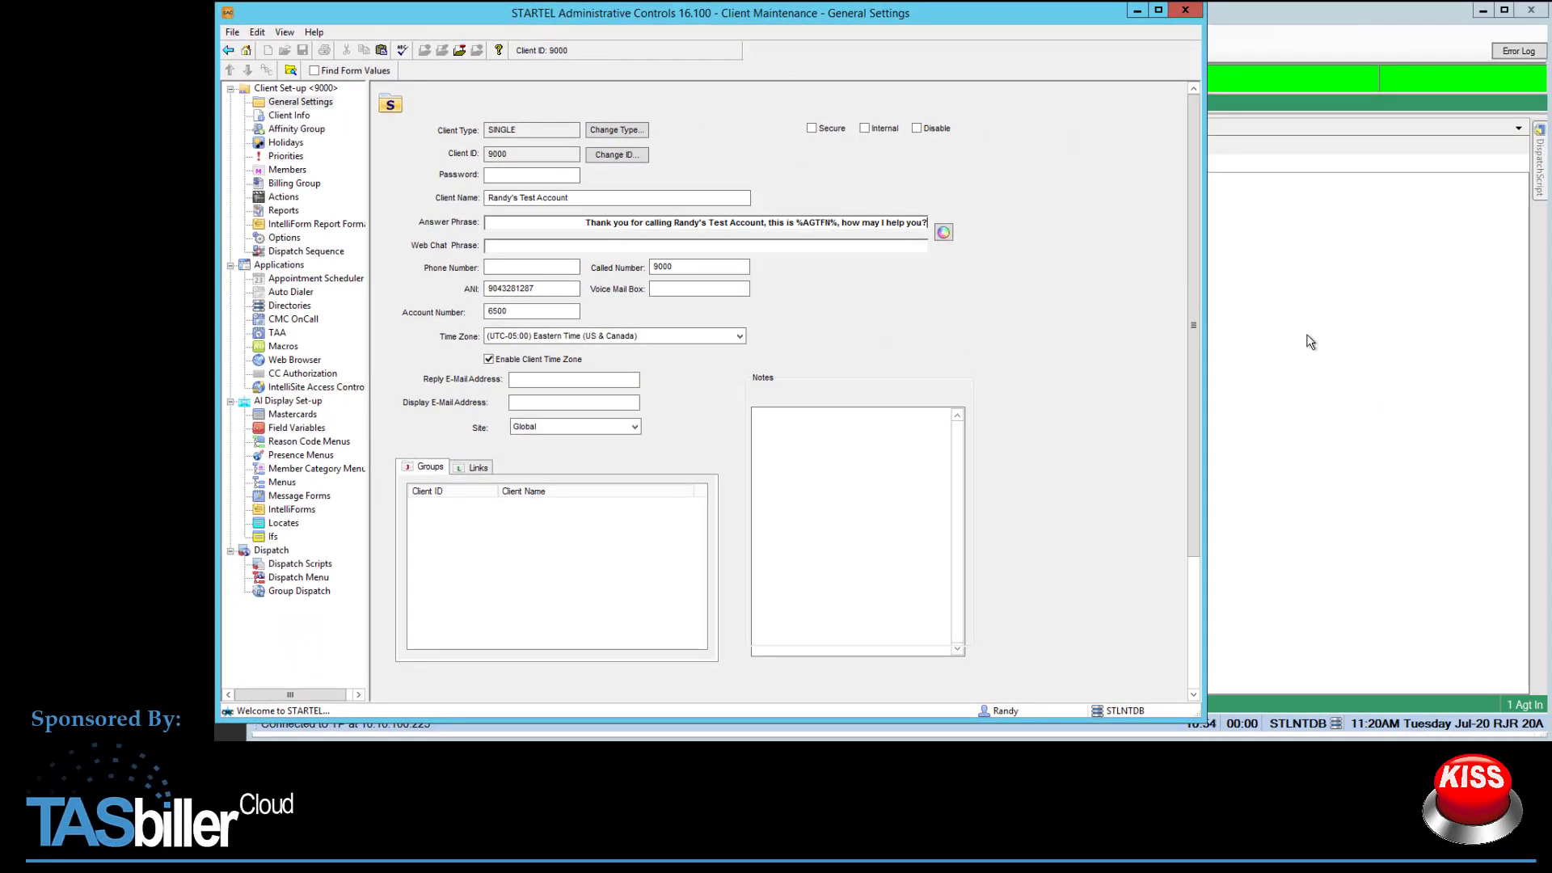
Switch to StartelAI and check in to the test client by its client ID to view its answer phrase.
{"action": "left_click", "coordinate": [1309, 342]}
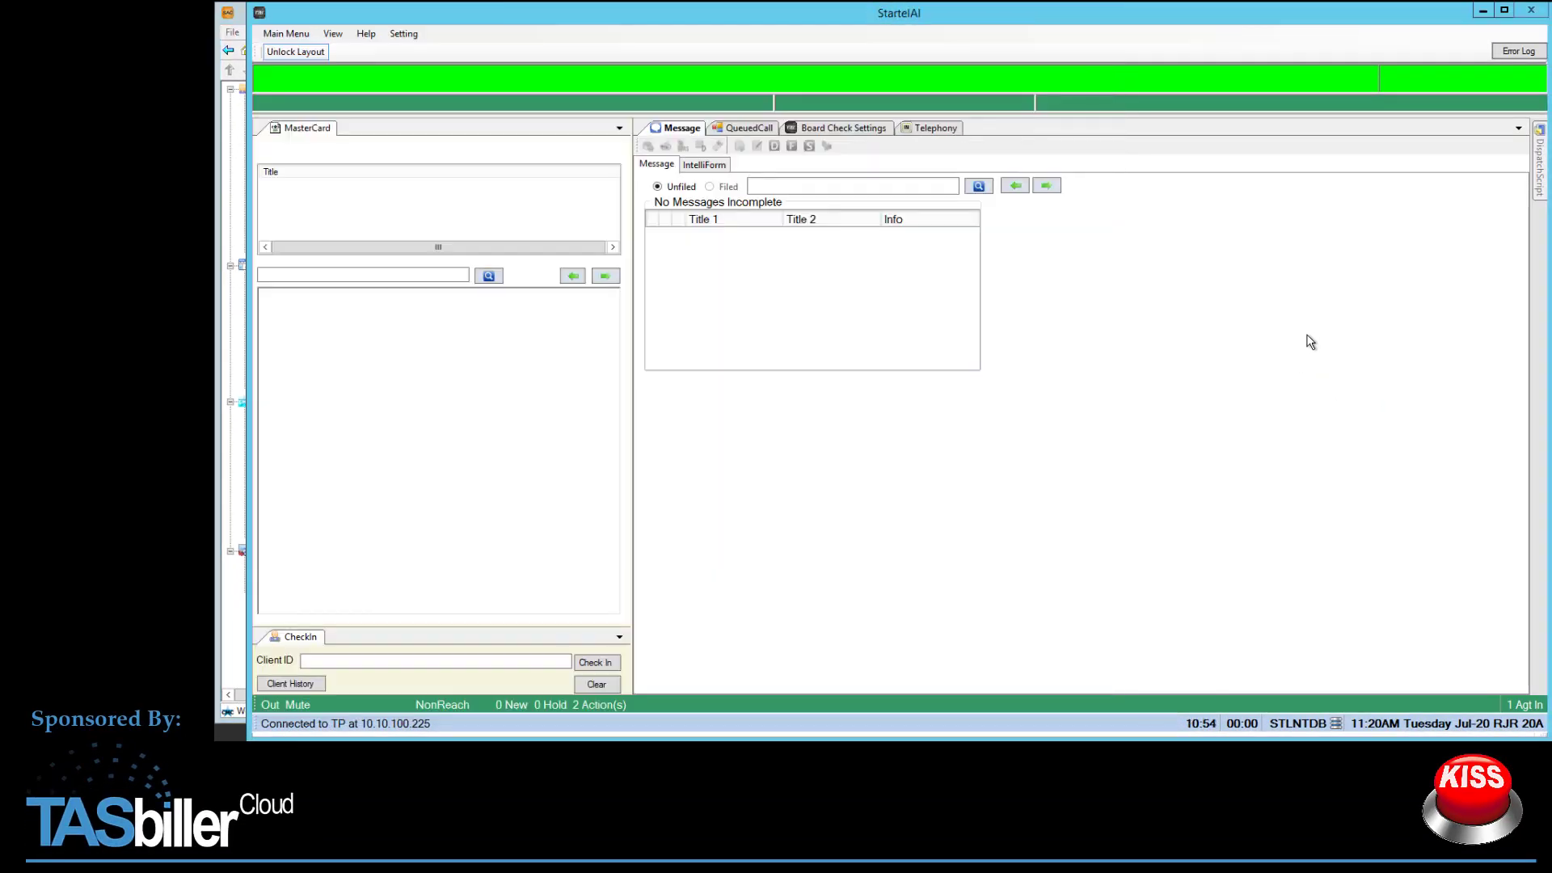
{"action": "left_click", "coordinate": [451, 659]}
{"action": "type", "text": "9000"}
{"action": "key", "text": "Return"}
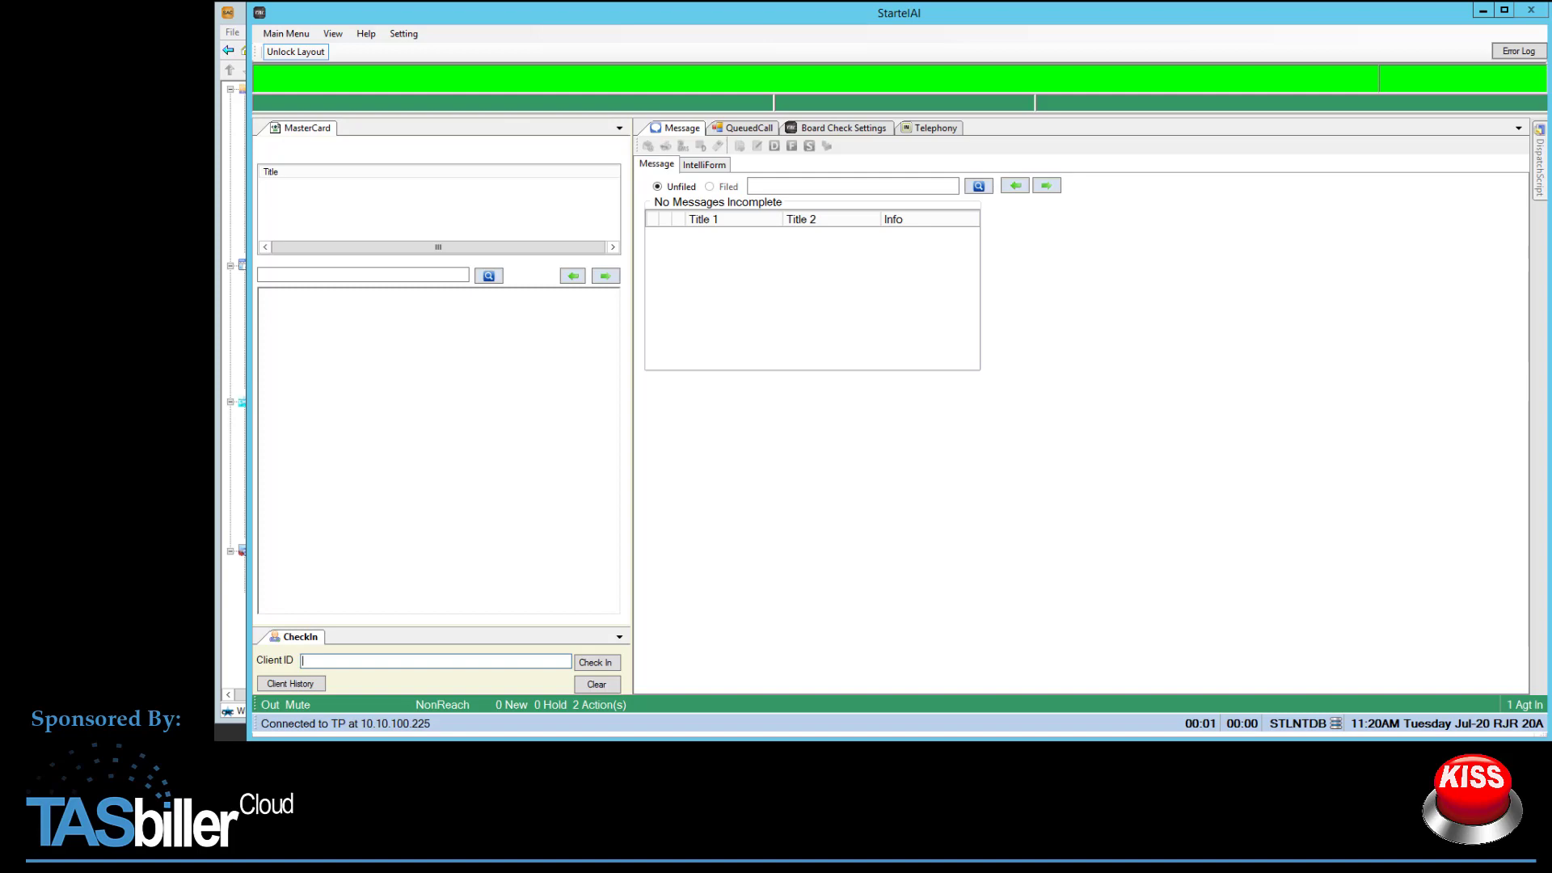
Switch to STARTEL Administrative Controls and review the client info, the members list and the Office member's general settings.
{"action": "left_click", "coordinate": [223, 337]}
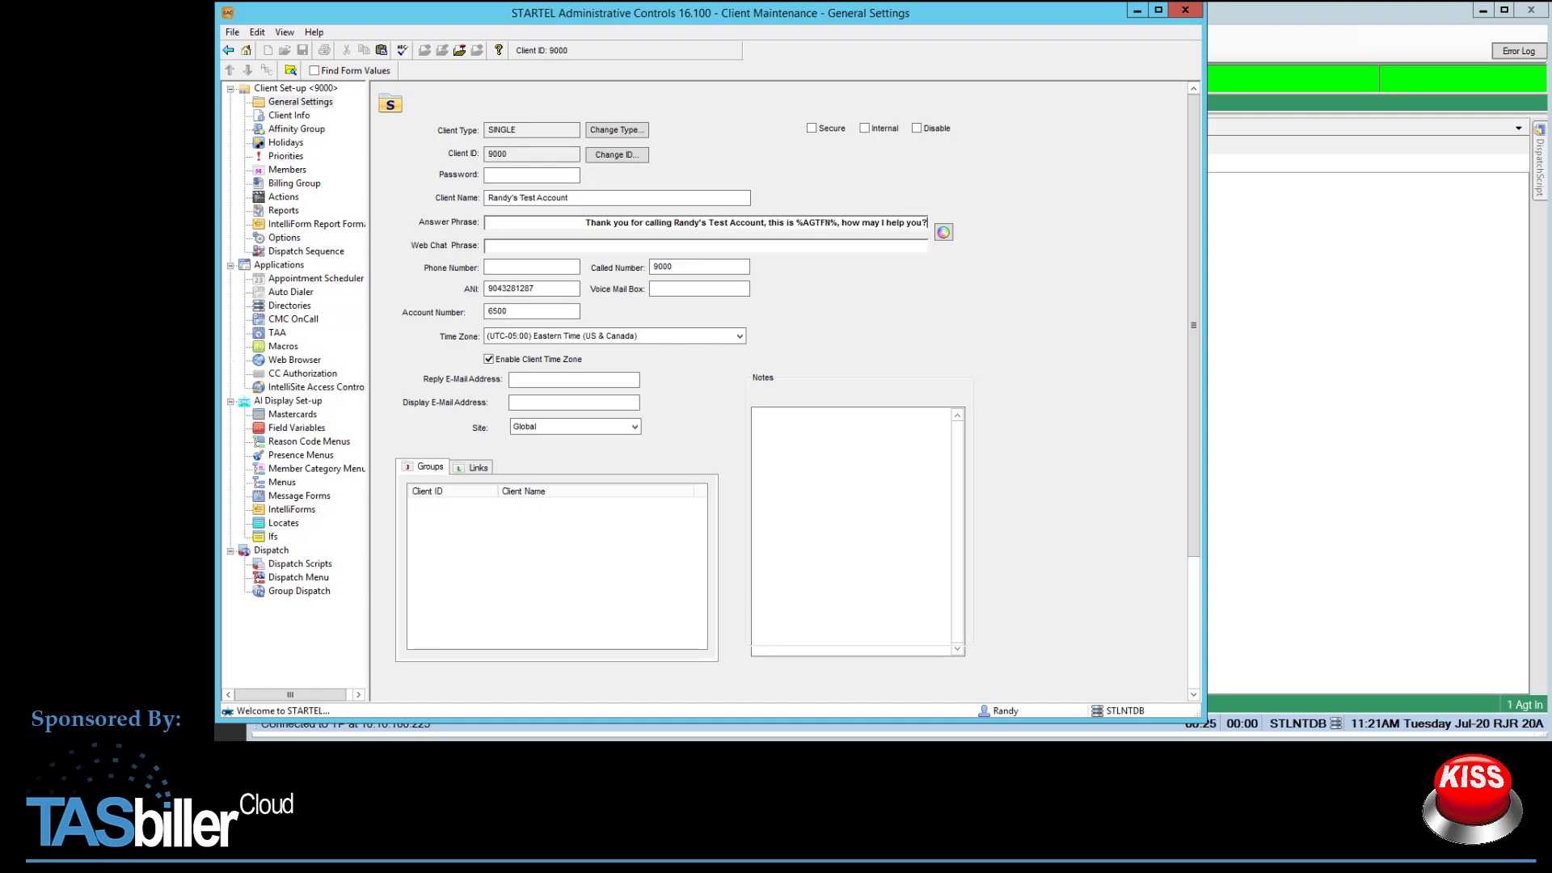
{"action": "left_click", "coordinate": [290, 117]}
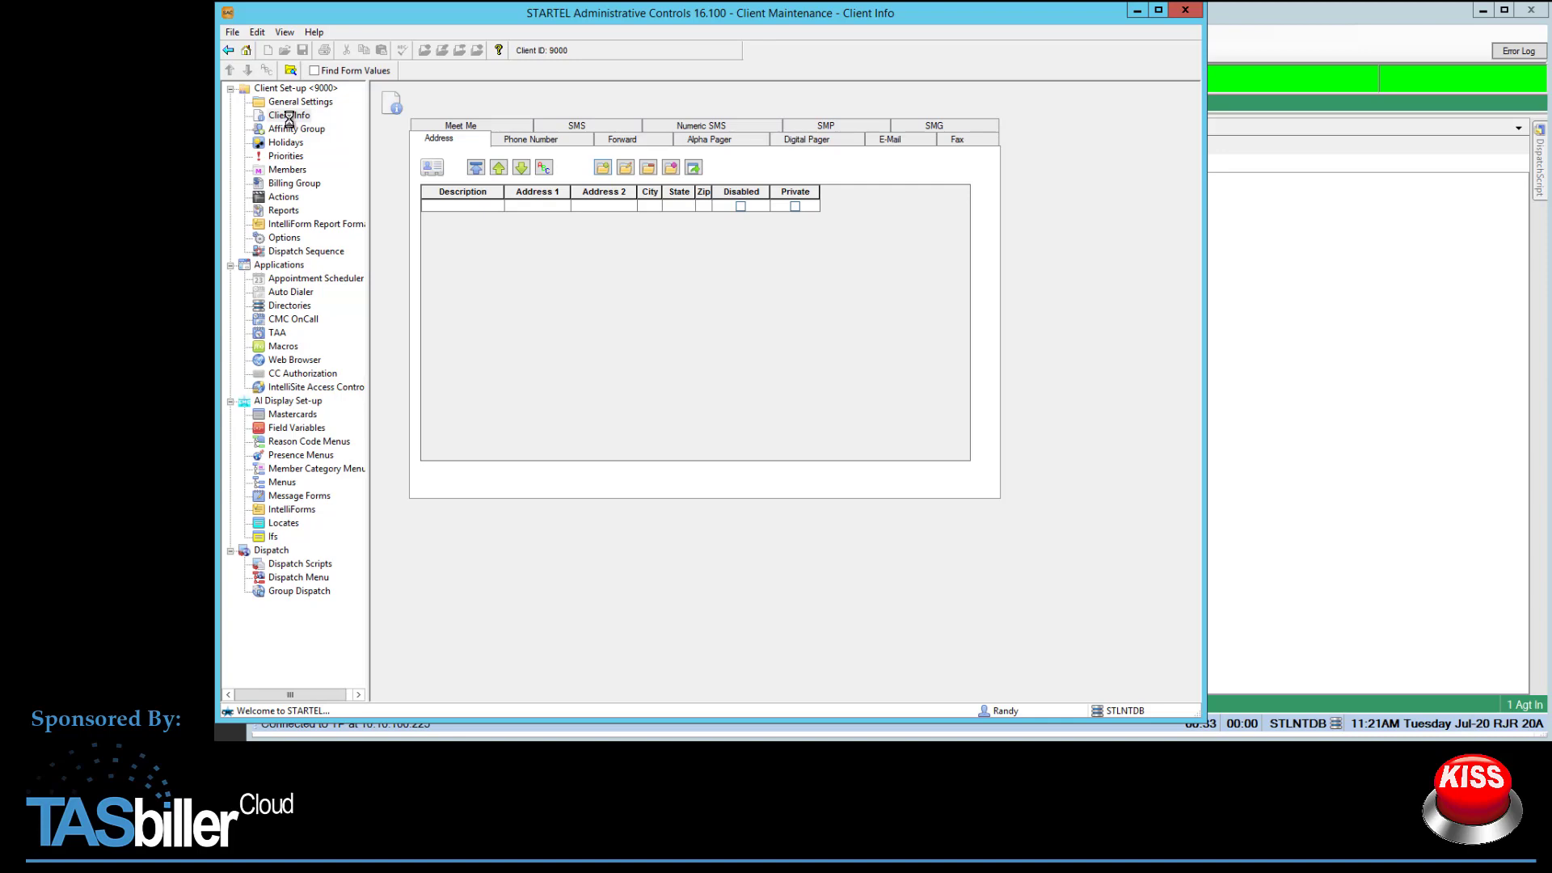
{"action": "left_click", "coordinate": [305, 171]}
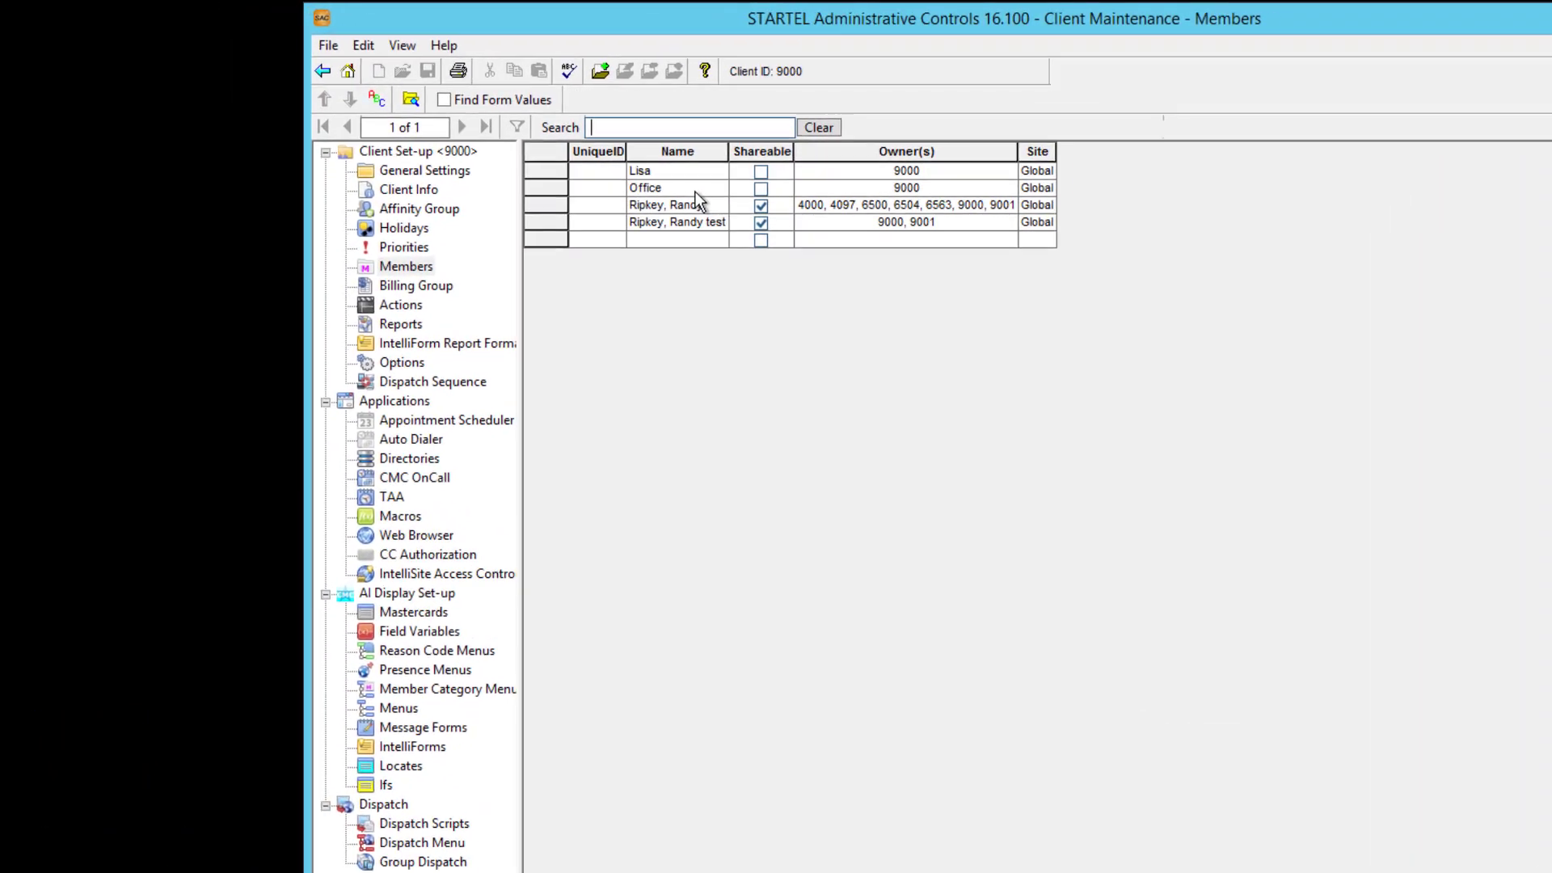
{"action": "double_click", "coordinate": [530, 145]}
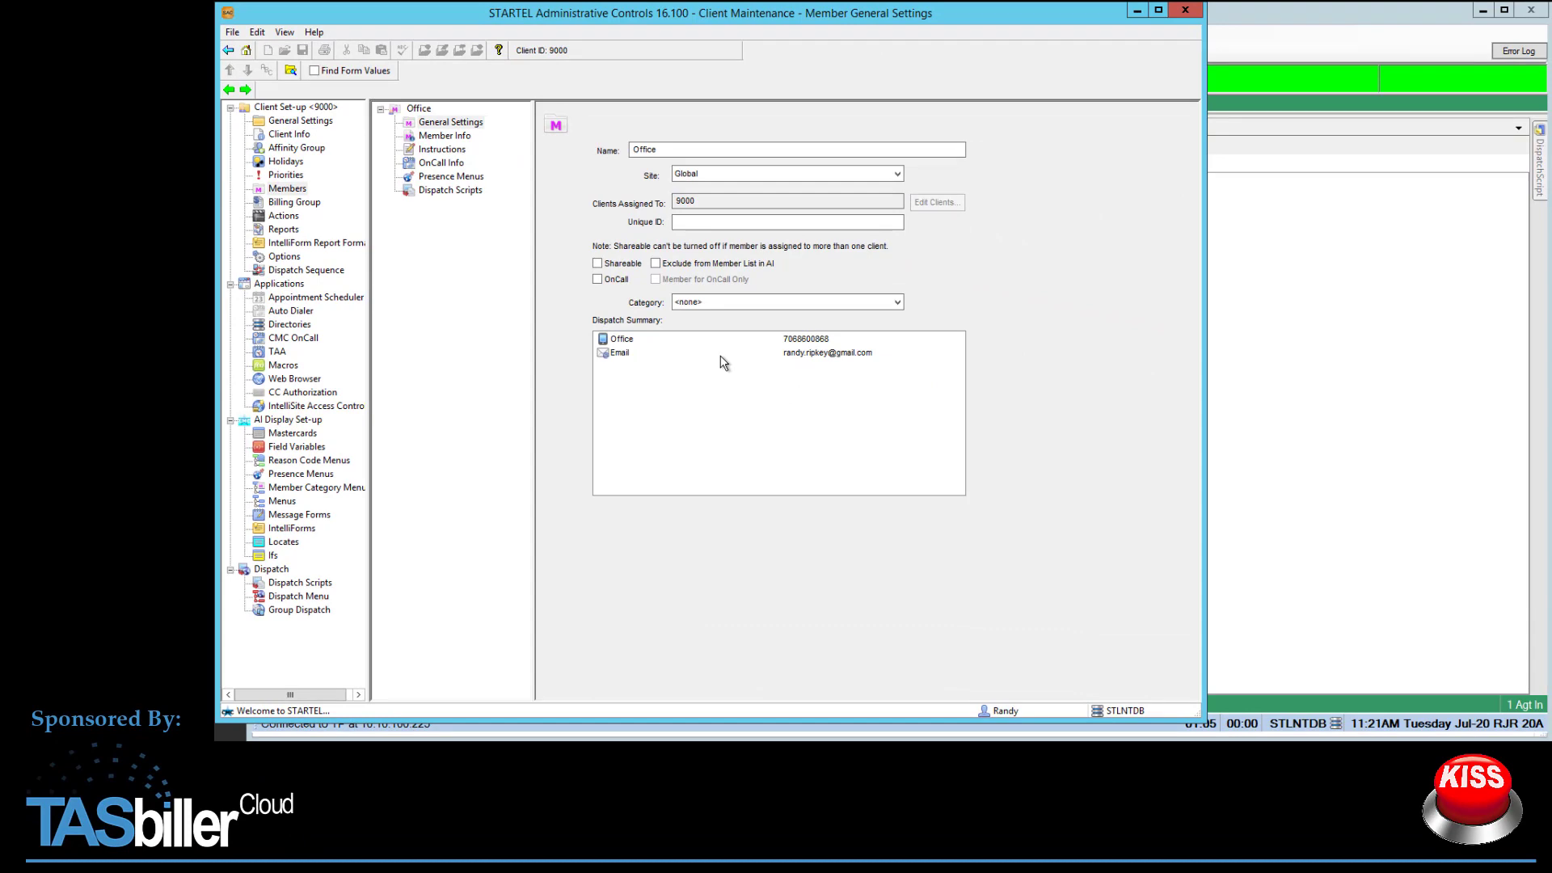
Review the client options and field variables, including the blank form for adding a field variable.
{"action": "left_click", "coordinate": [284, 256]}
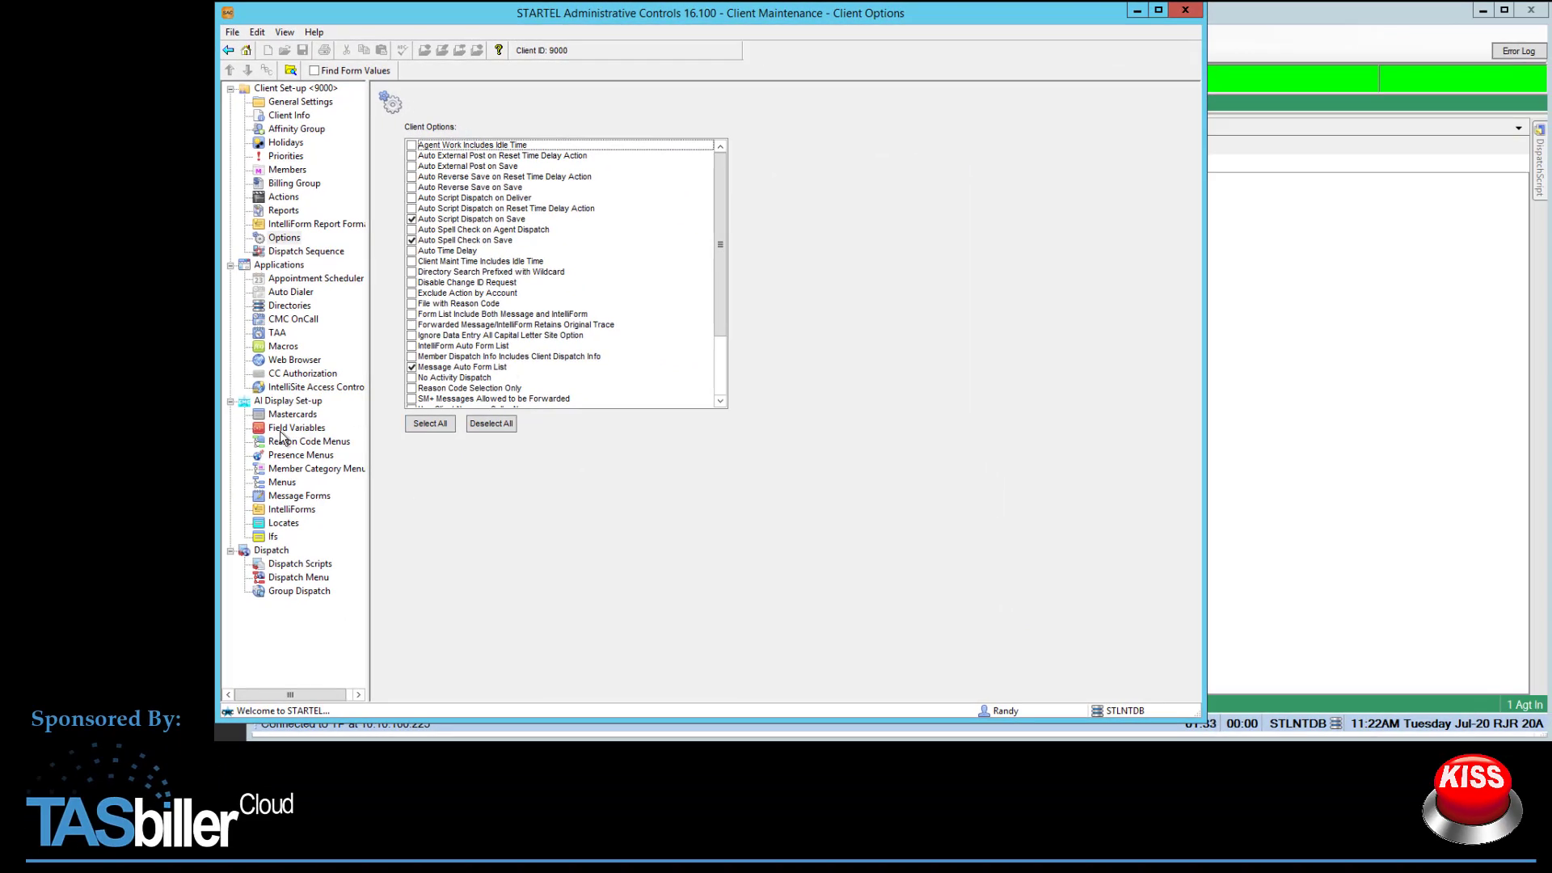
{"action": "left_click", "coordinate": [281, 430]}
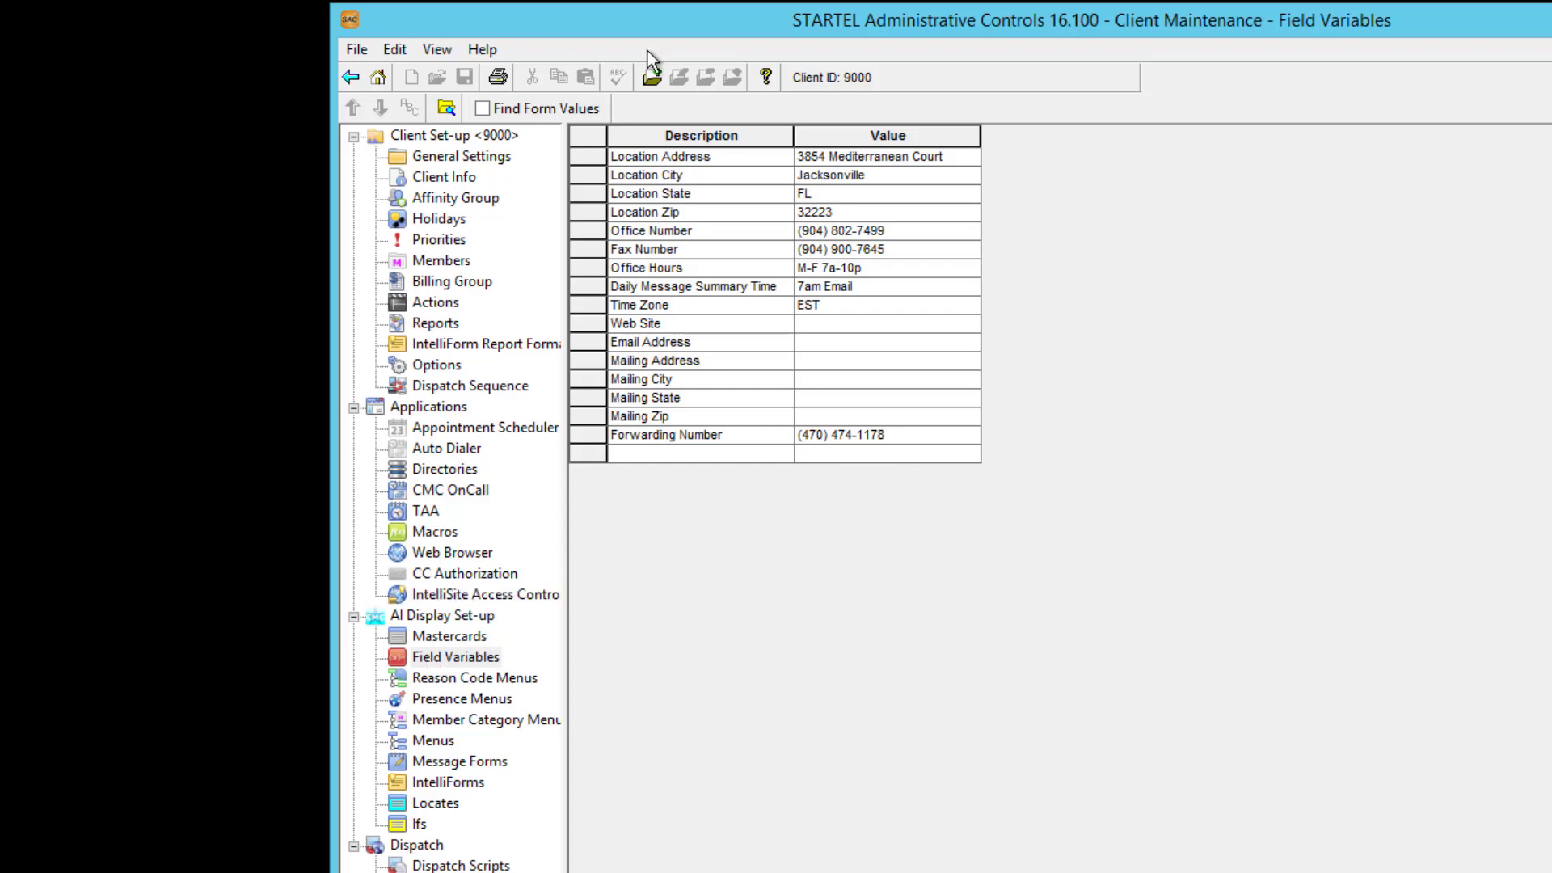
{"action": "left_click", "coordinate": [653, 79]}
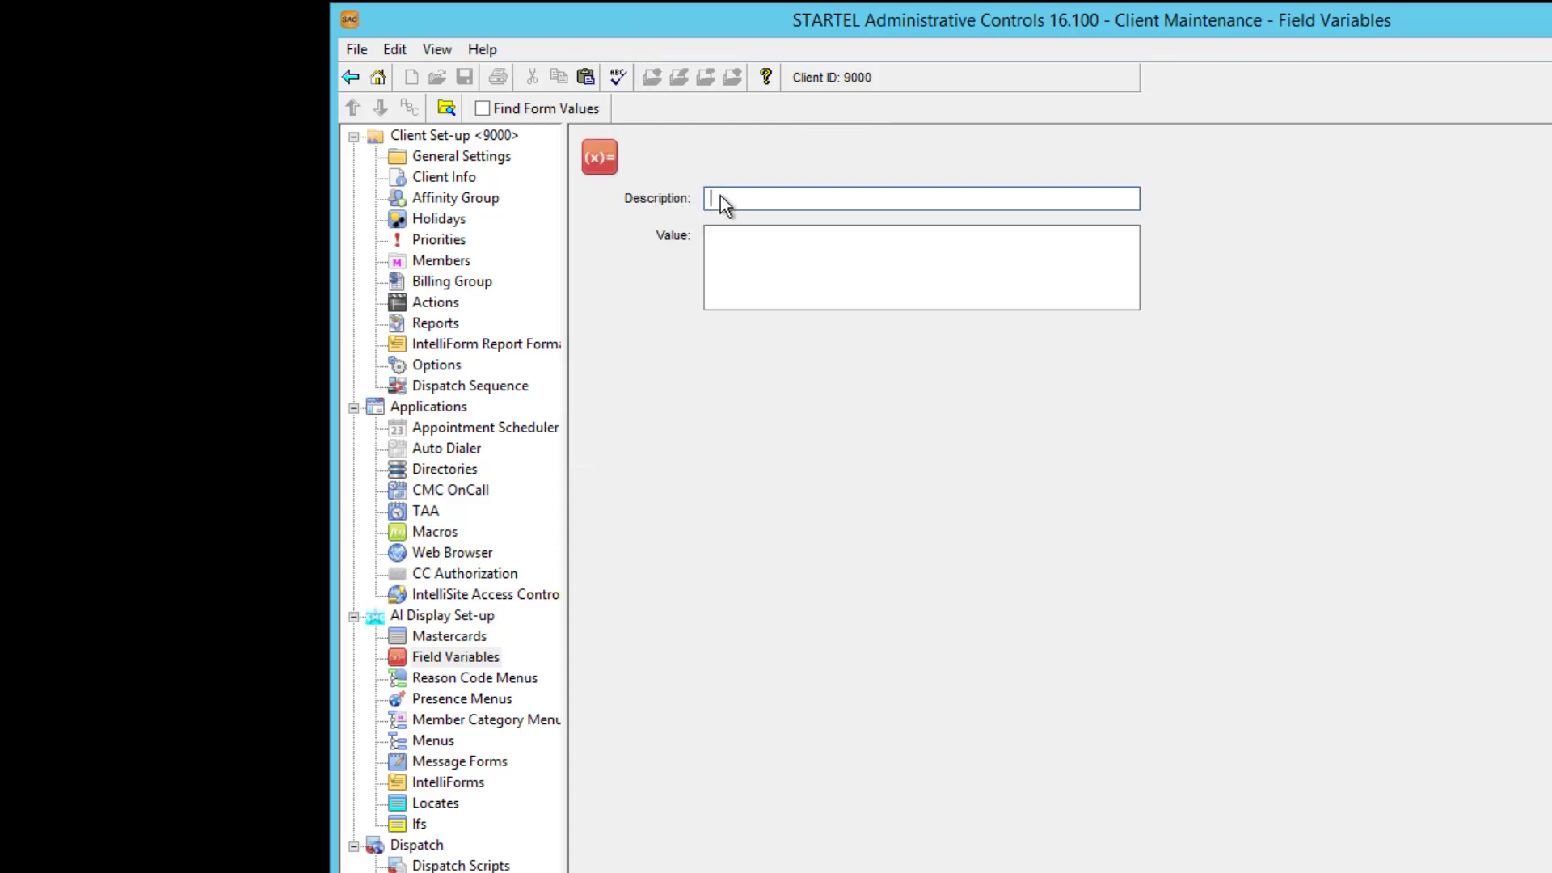
{"action": "left_click", "coordinate": [349, 76]}
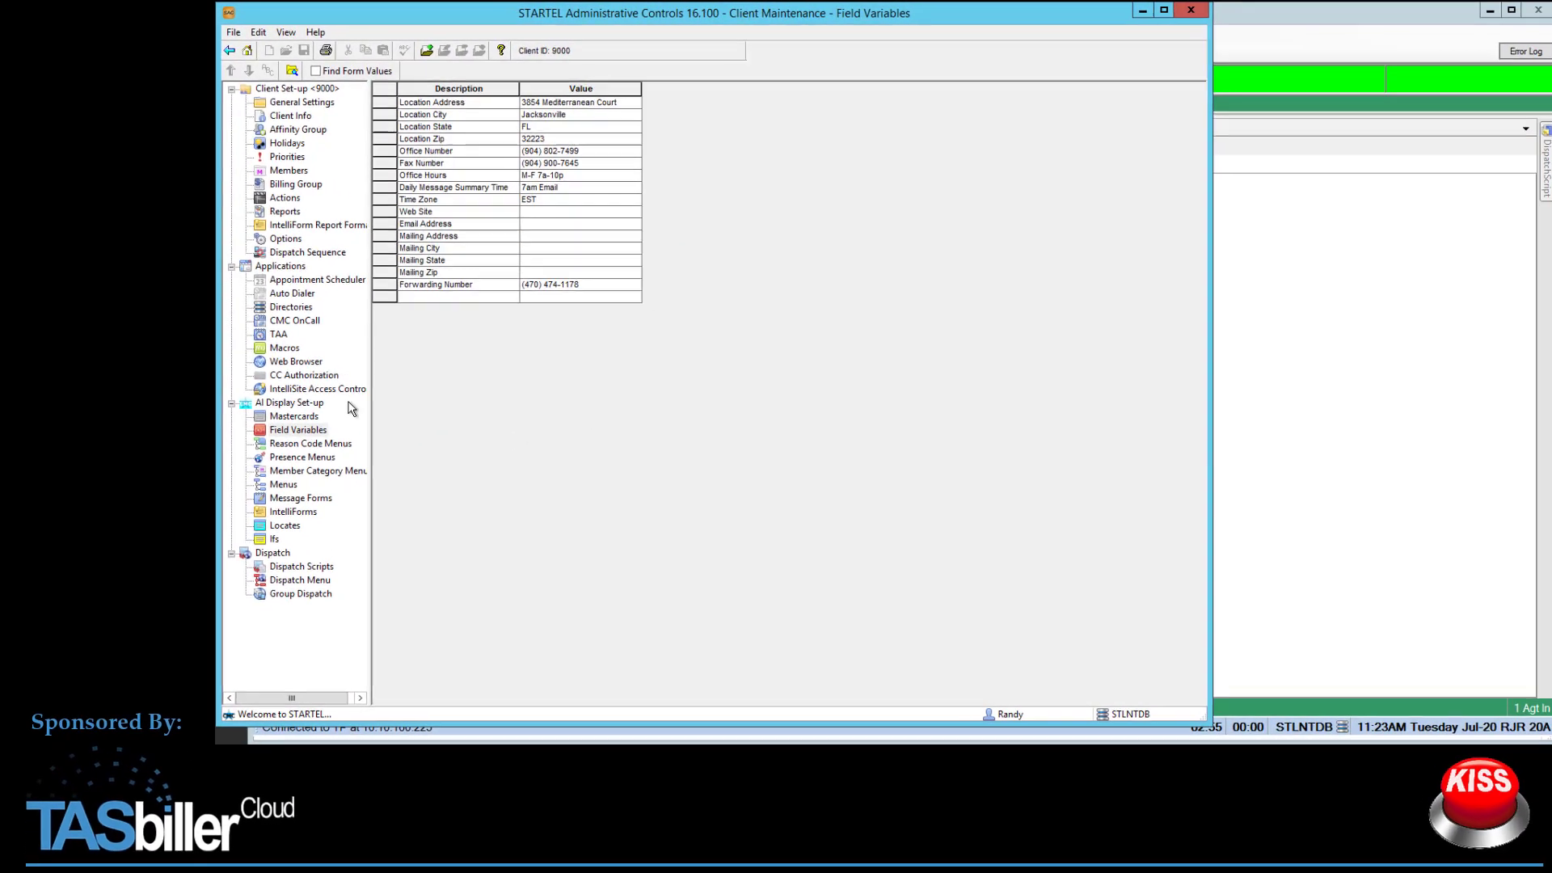
Open the Client Info page of the client's Master Card for editing.
{"action": "left_click", "coordinate": [300, 412]}
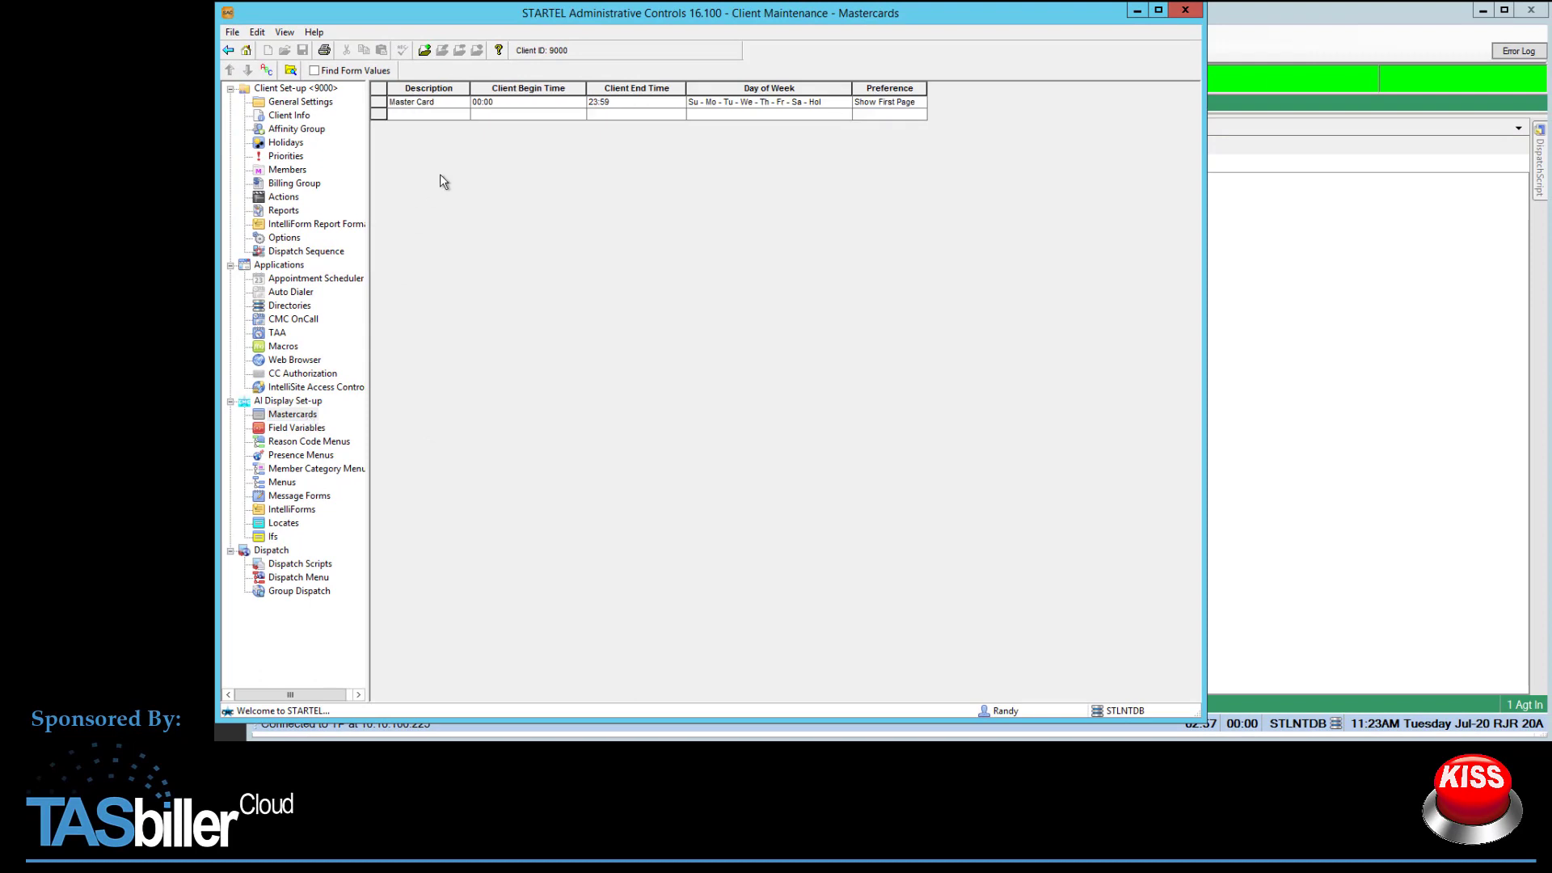
{"action": "left_click", "coordinate": [527, 103]}
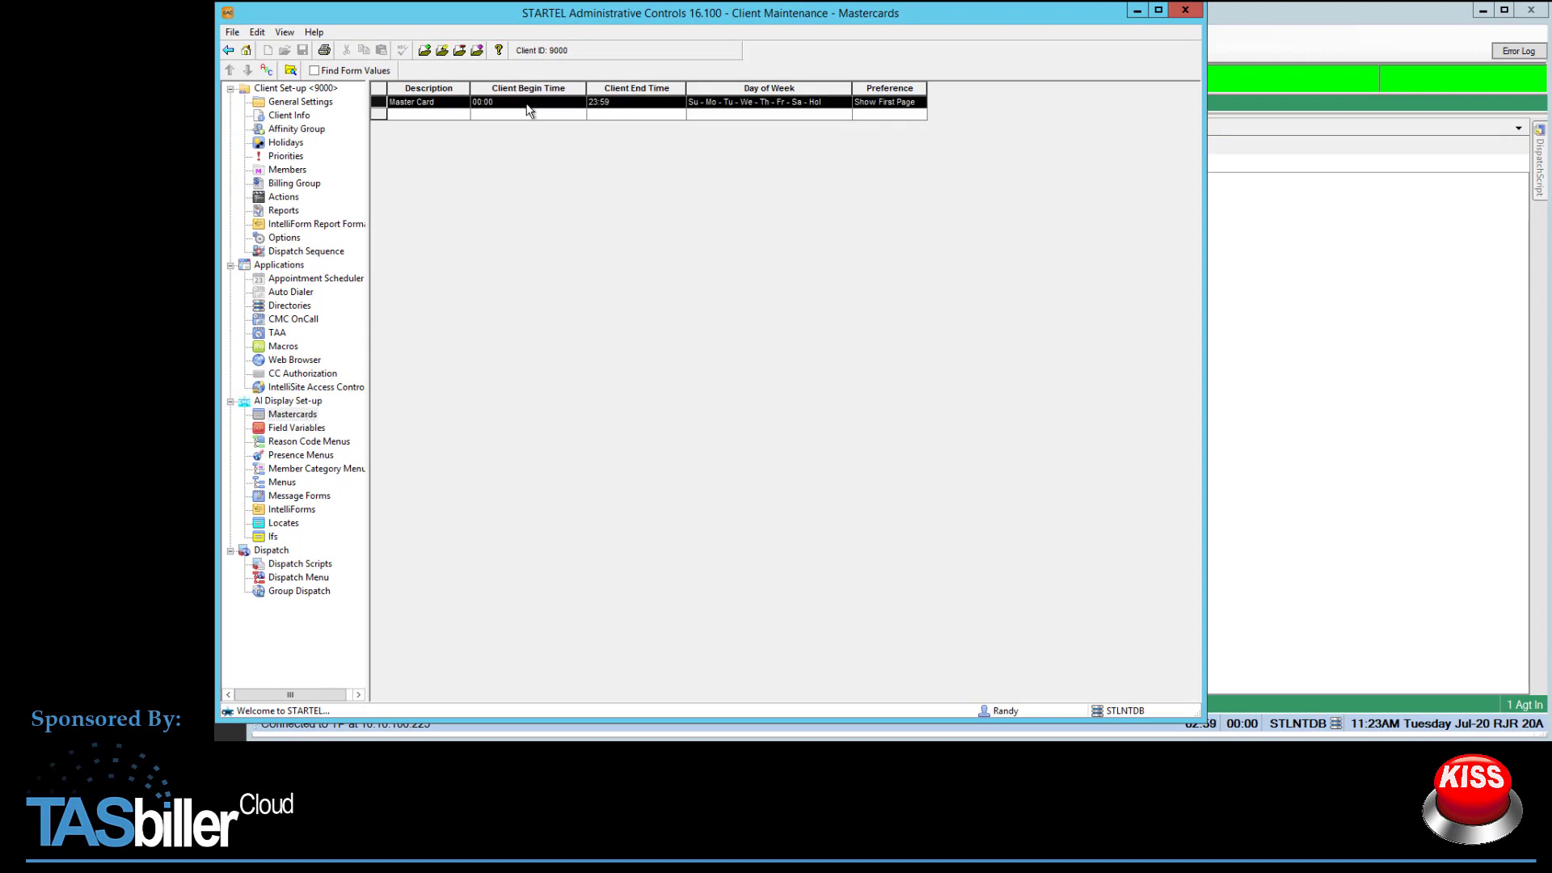
{"action": "double_click", "coordinate": [527, 110]}
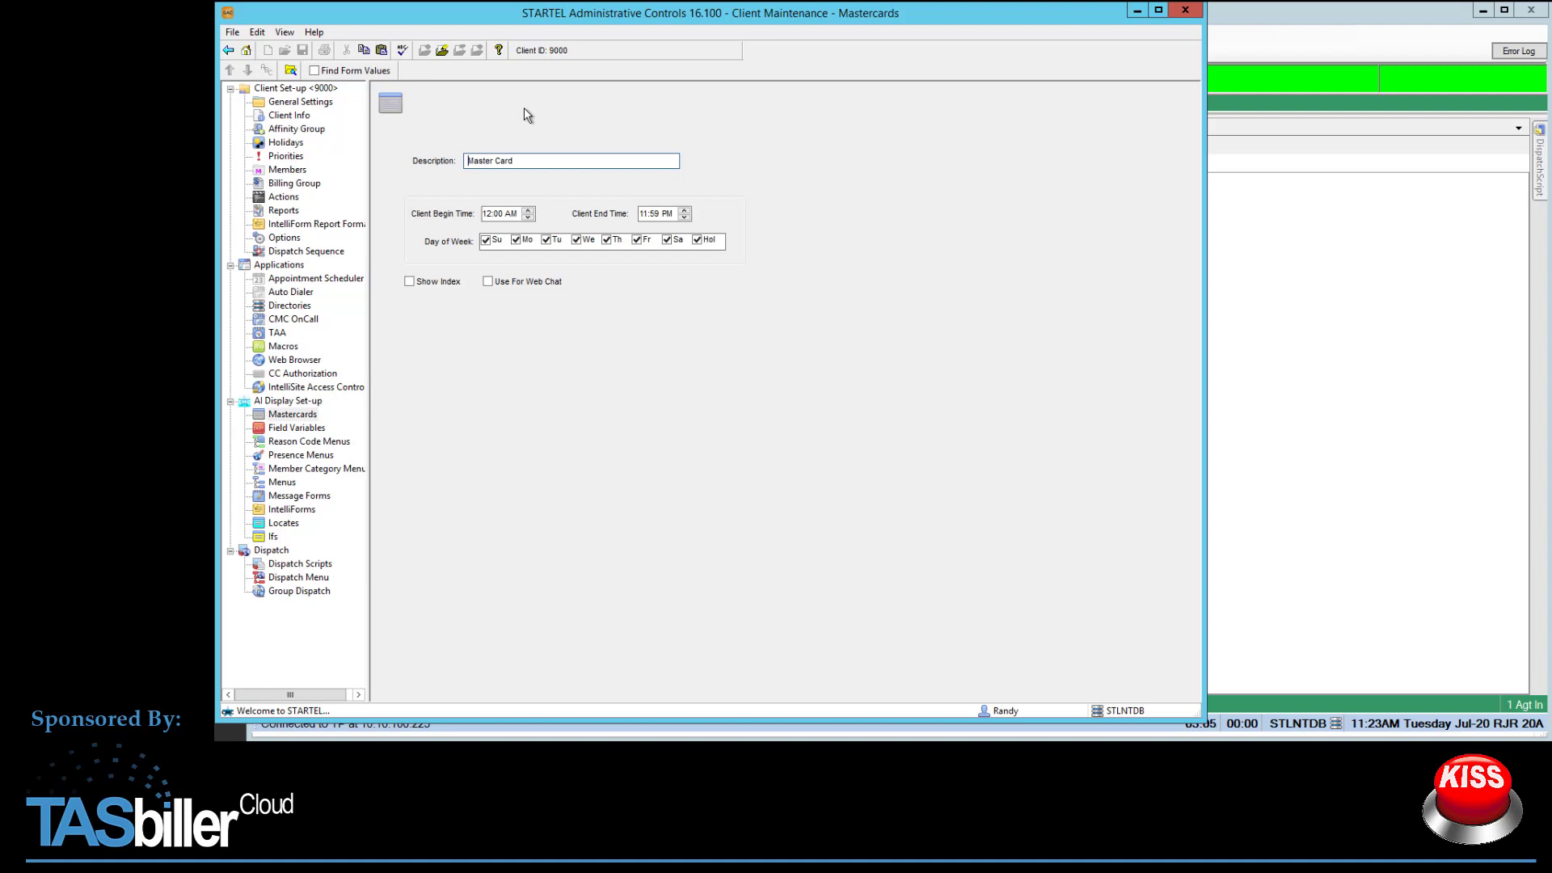
{"action": "left_click", "coordinate": [442, 50]}
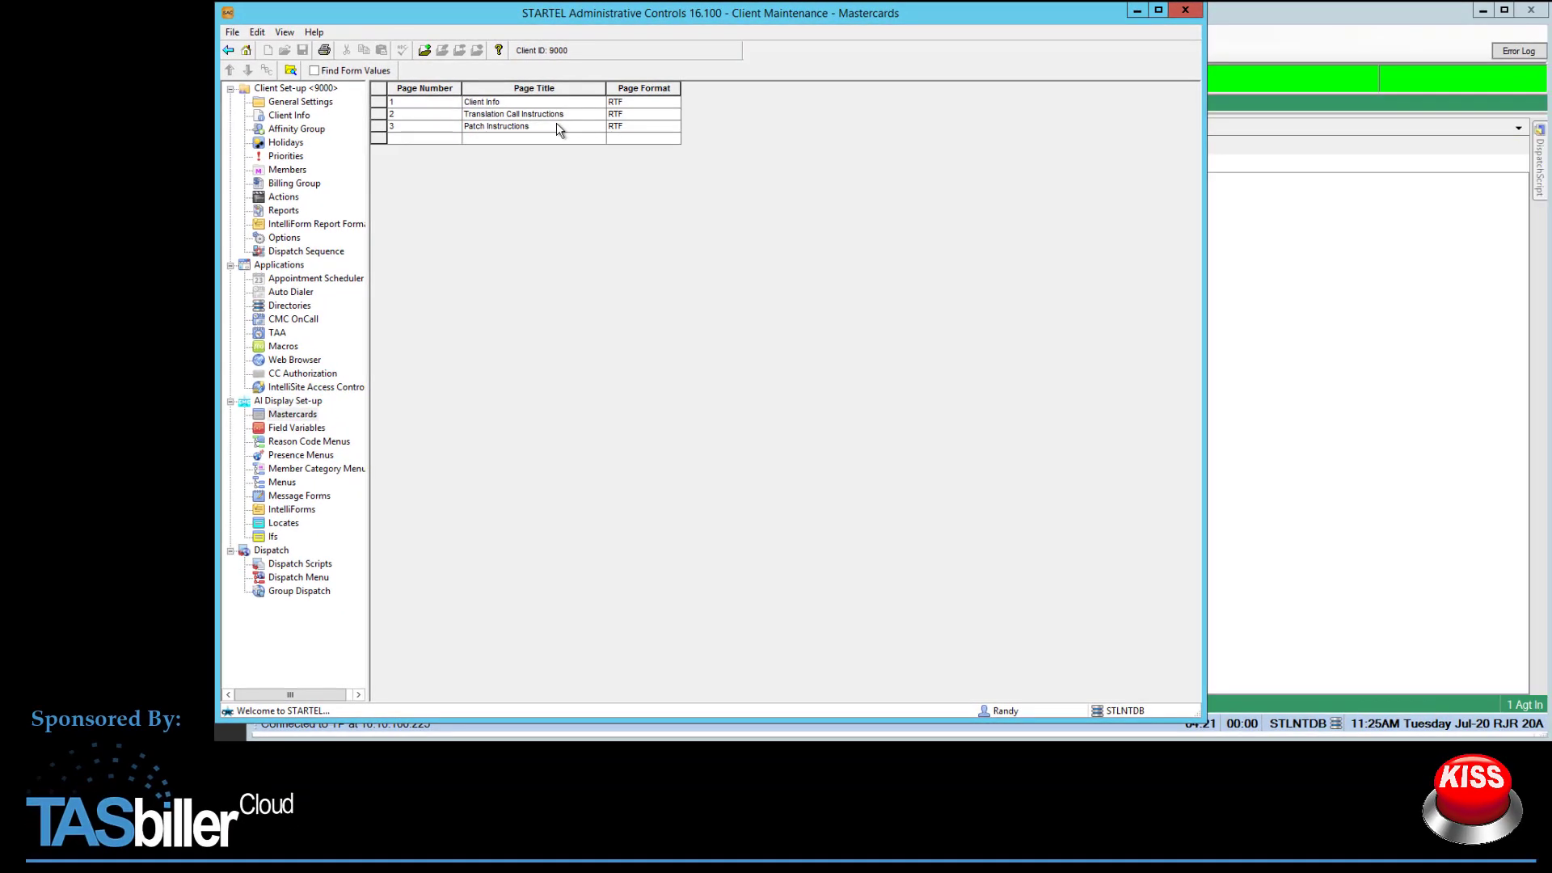
{"action": "double_click", "coordinate": [528, 104]}
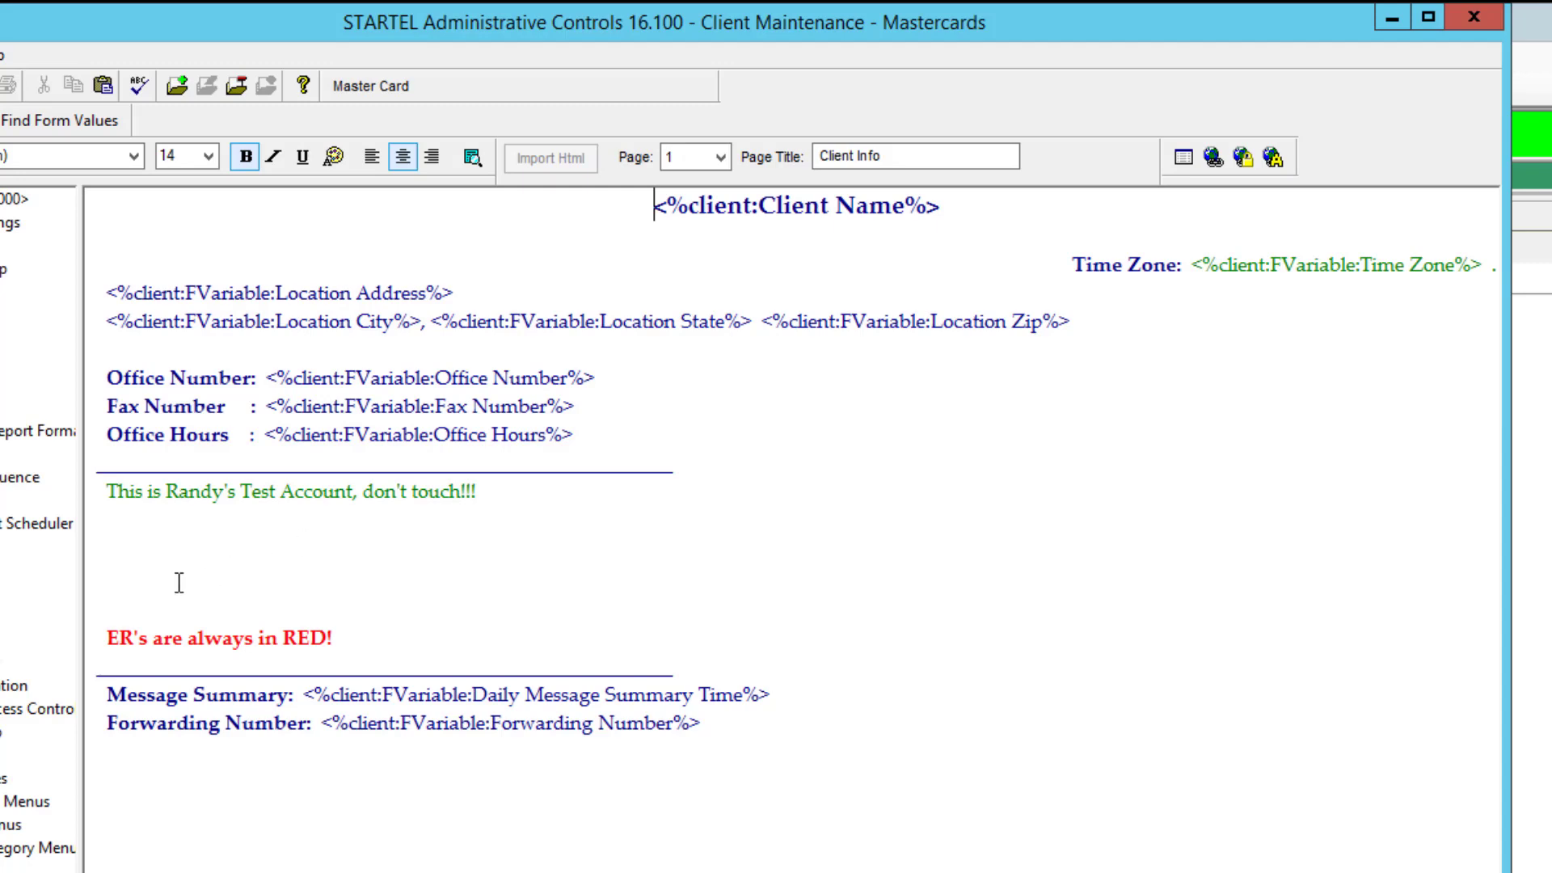
Add the line "Office Messages are OK!" beneath the green note on the Client Info page.
{"action": "left_click", "coordinate": [141, 555]}
{"action": "type", "text": "Office Mess"}
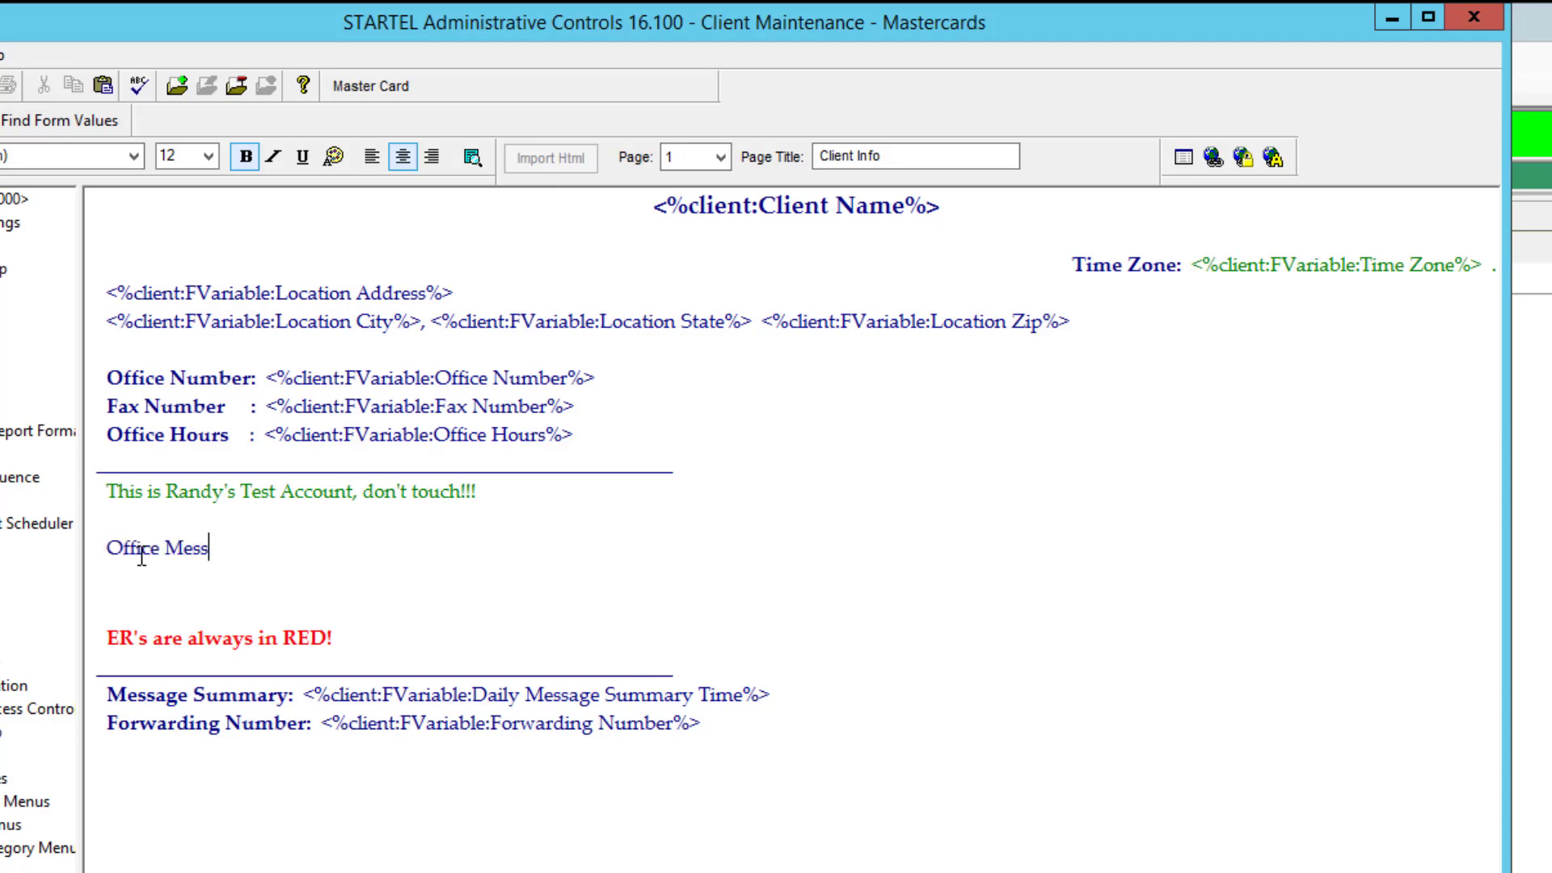
{"action": "type", "text": "ages are OK!"}
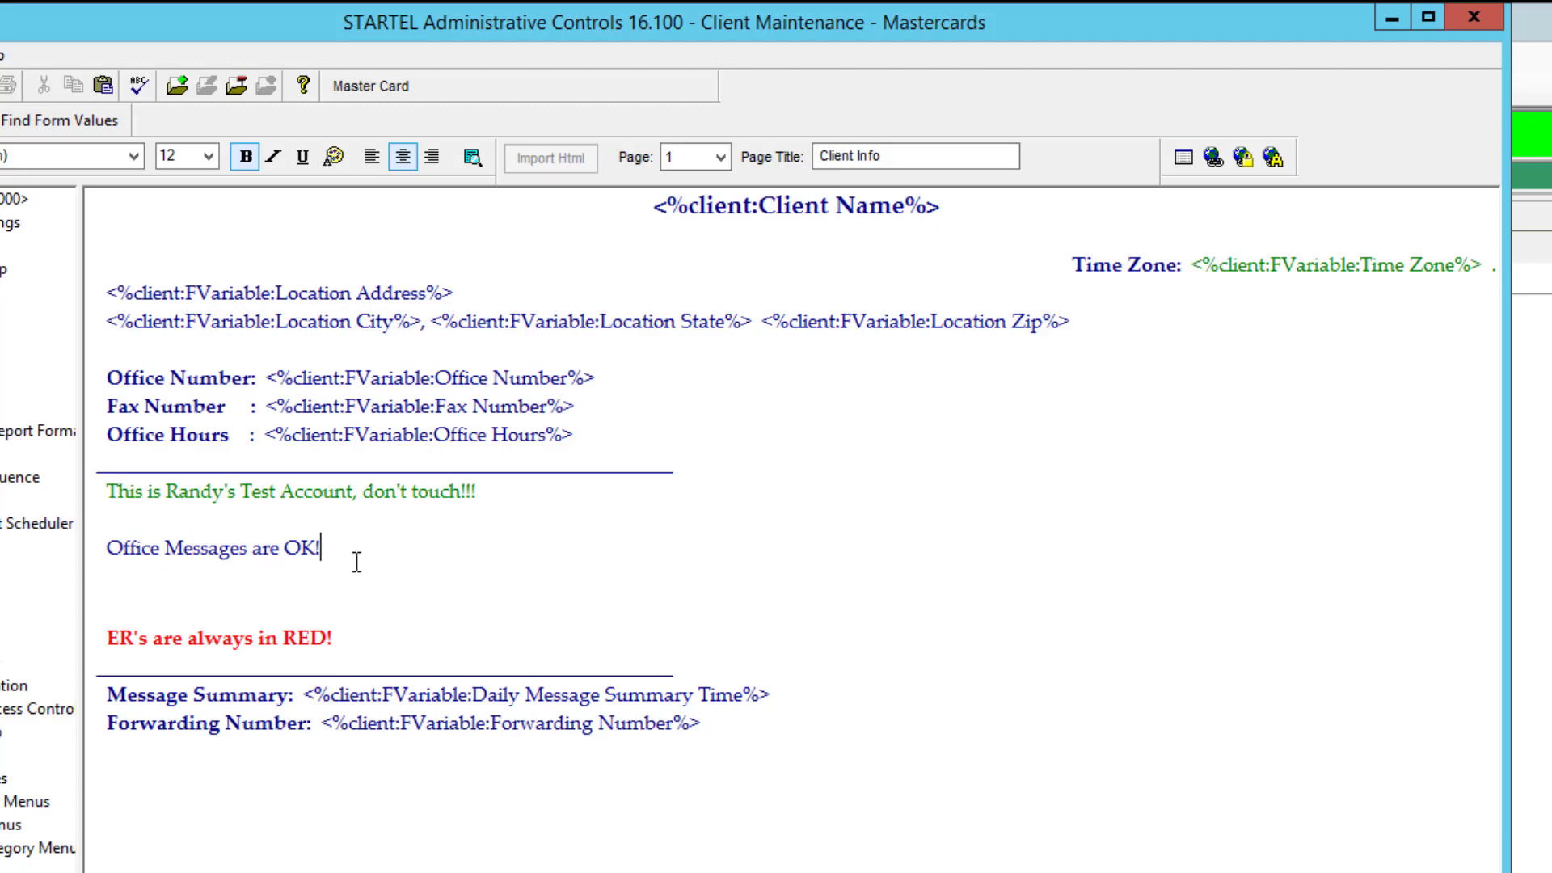
Format the "Office Messages are OK!" line as maroon, bold text.
{"action": "key", "text": "shift+Right"}
{"action": "left_click_drag", "start_coordinate": [208, 549], "coordinate": [97, 550]}
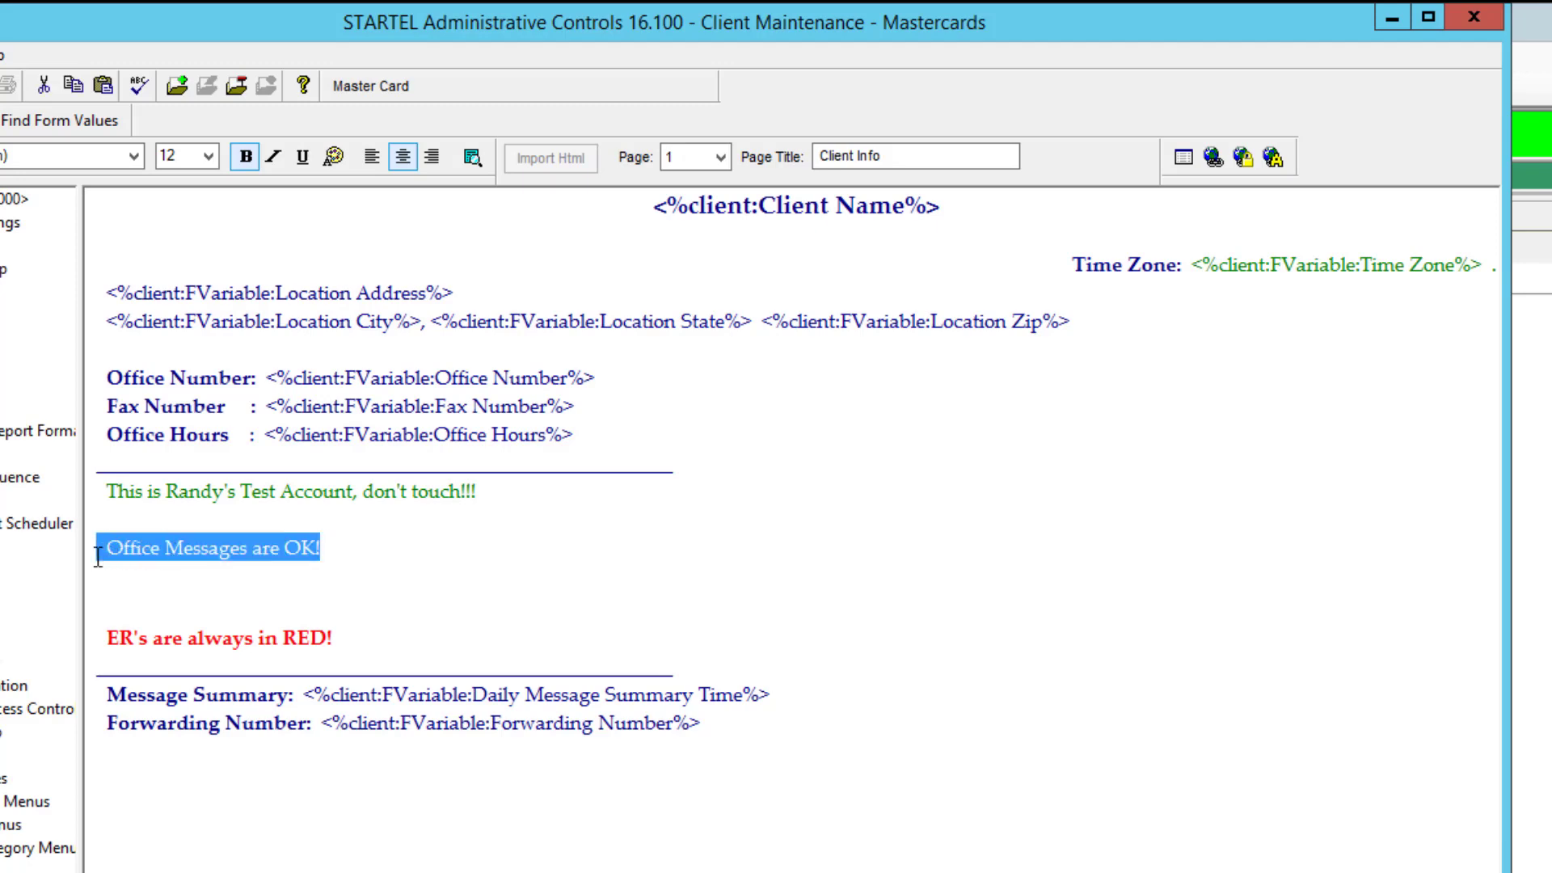
{"action": "left_click", "coordinate": [328, 161]}
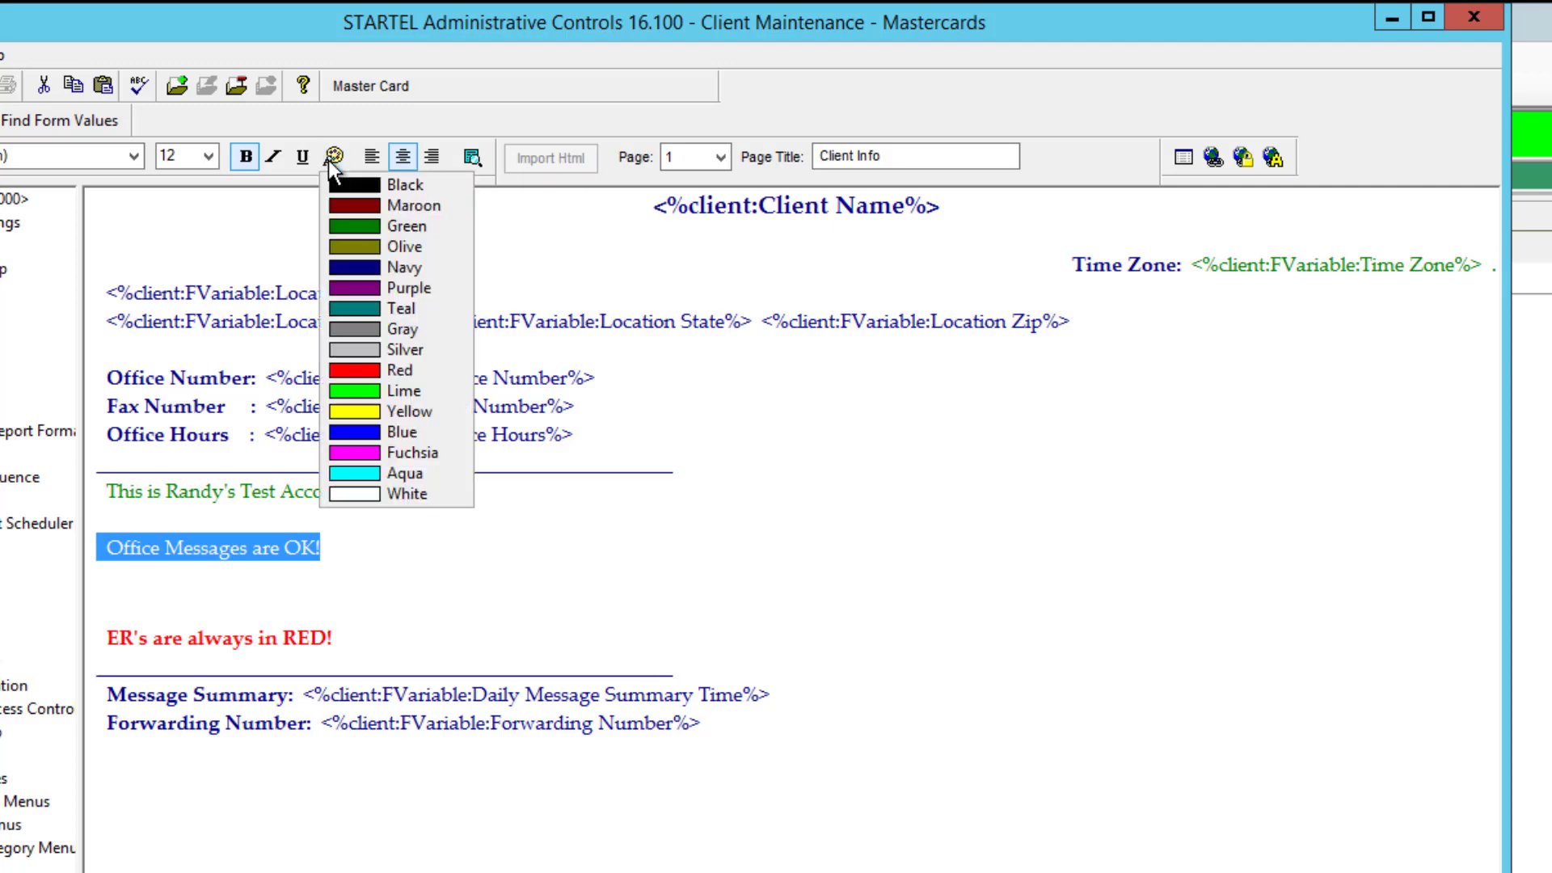
{"action": "left_click", "coordinate": [351, 209]}
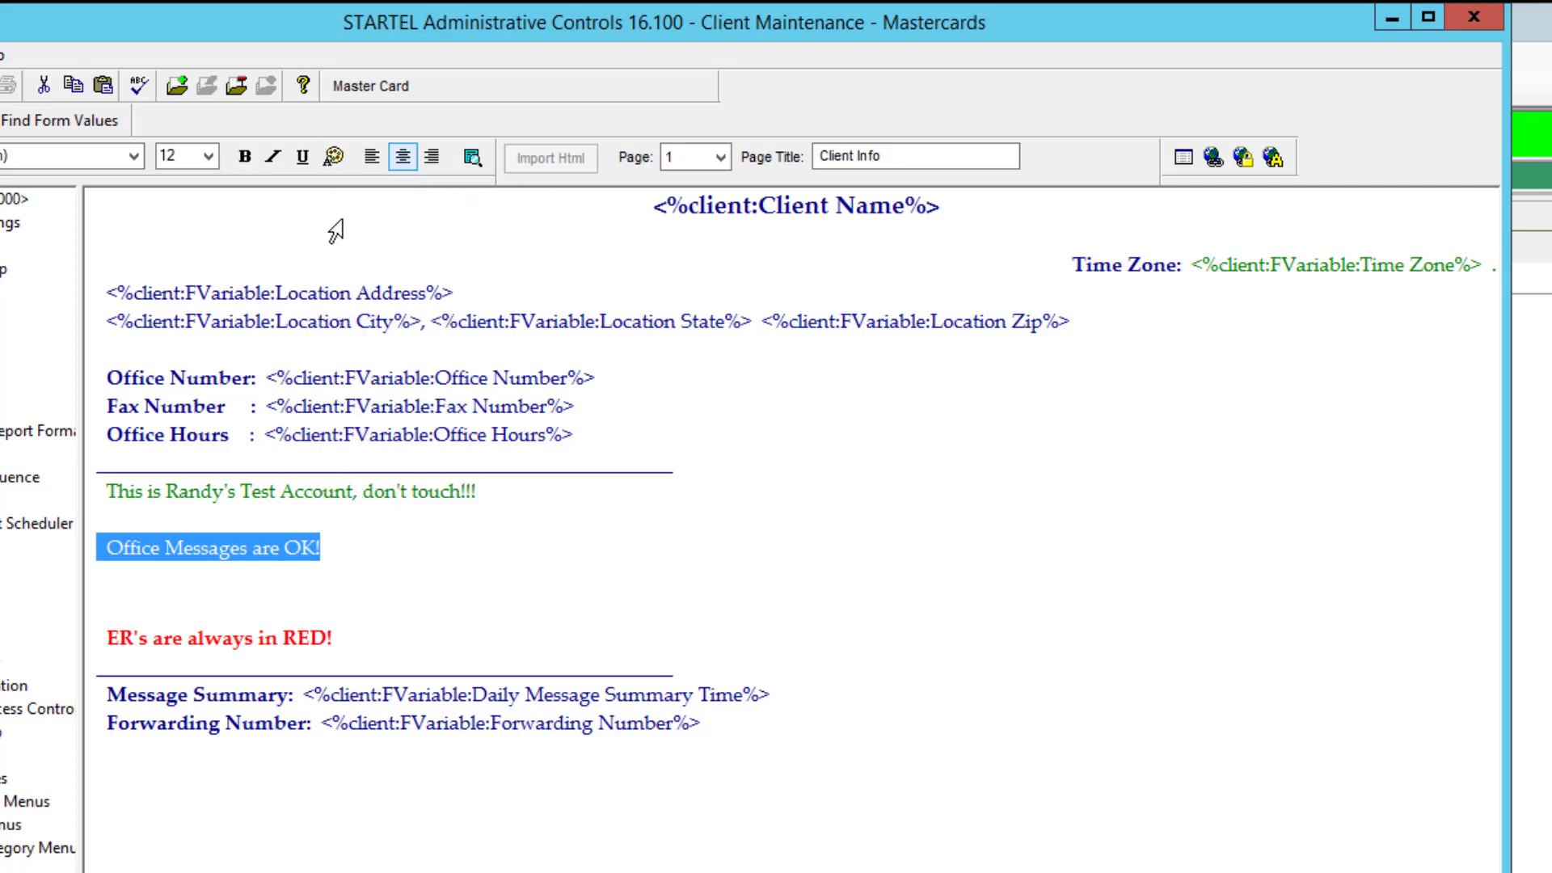
{"action": "left_click", "coordinate": [245, 156]}
{"action": "left_click", "coordinate": [252, 585]}
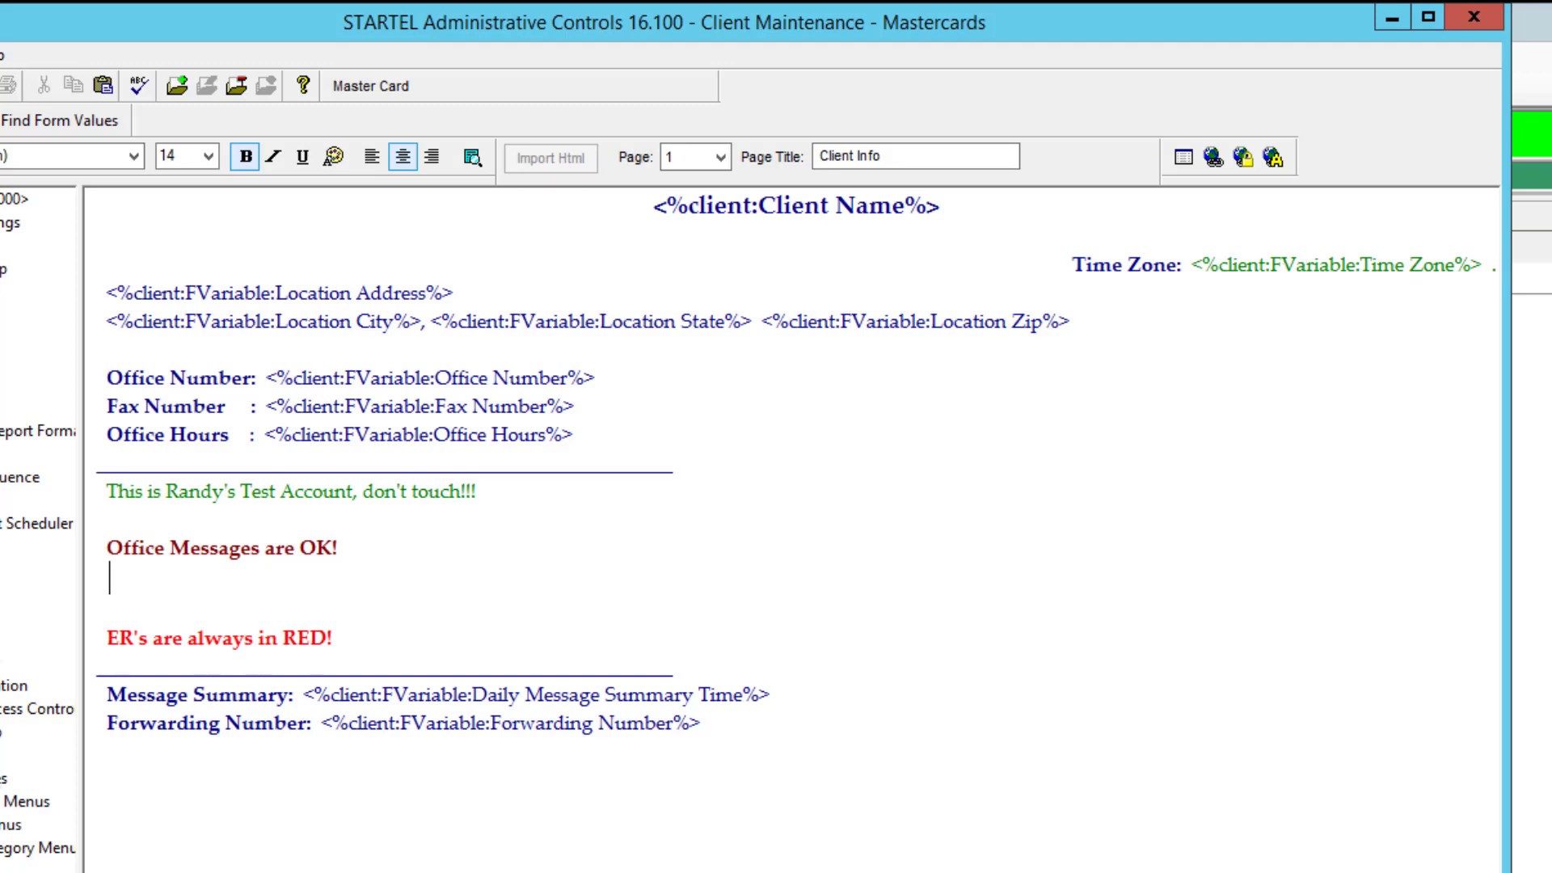
Examine the client objects available for insertion into the mastercard page, and leave without inserting any.
{"action": "left_click", "coordinate": [1183, 157]}
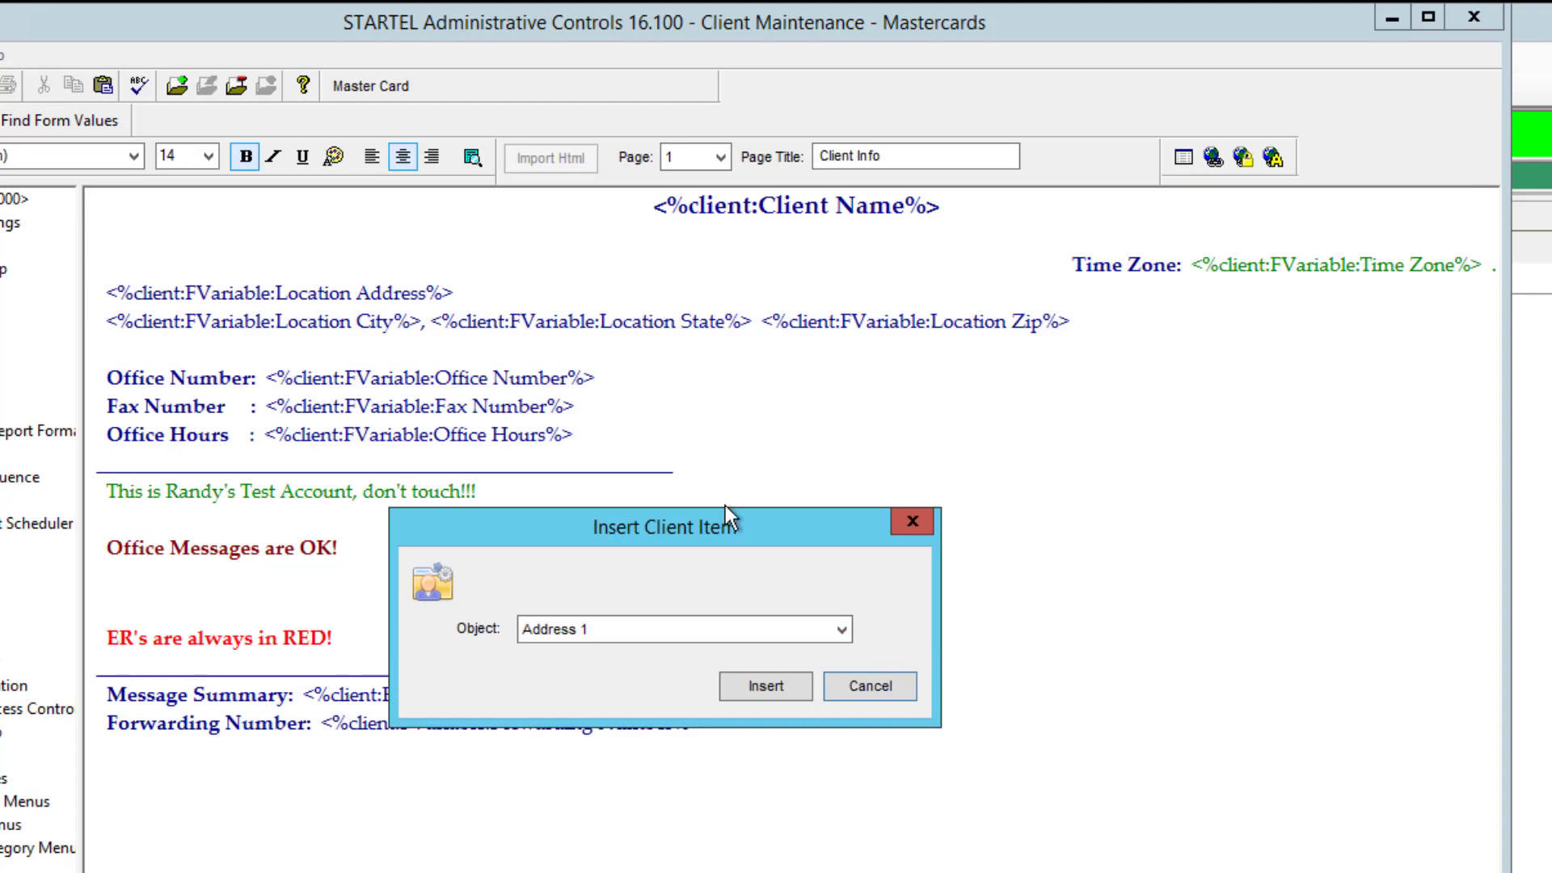
{"action": "left_click_drag", "start_coordinate": [787, 533], "coordinate": [1154, 401]}
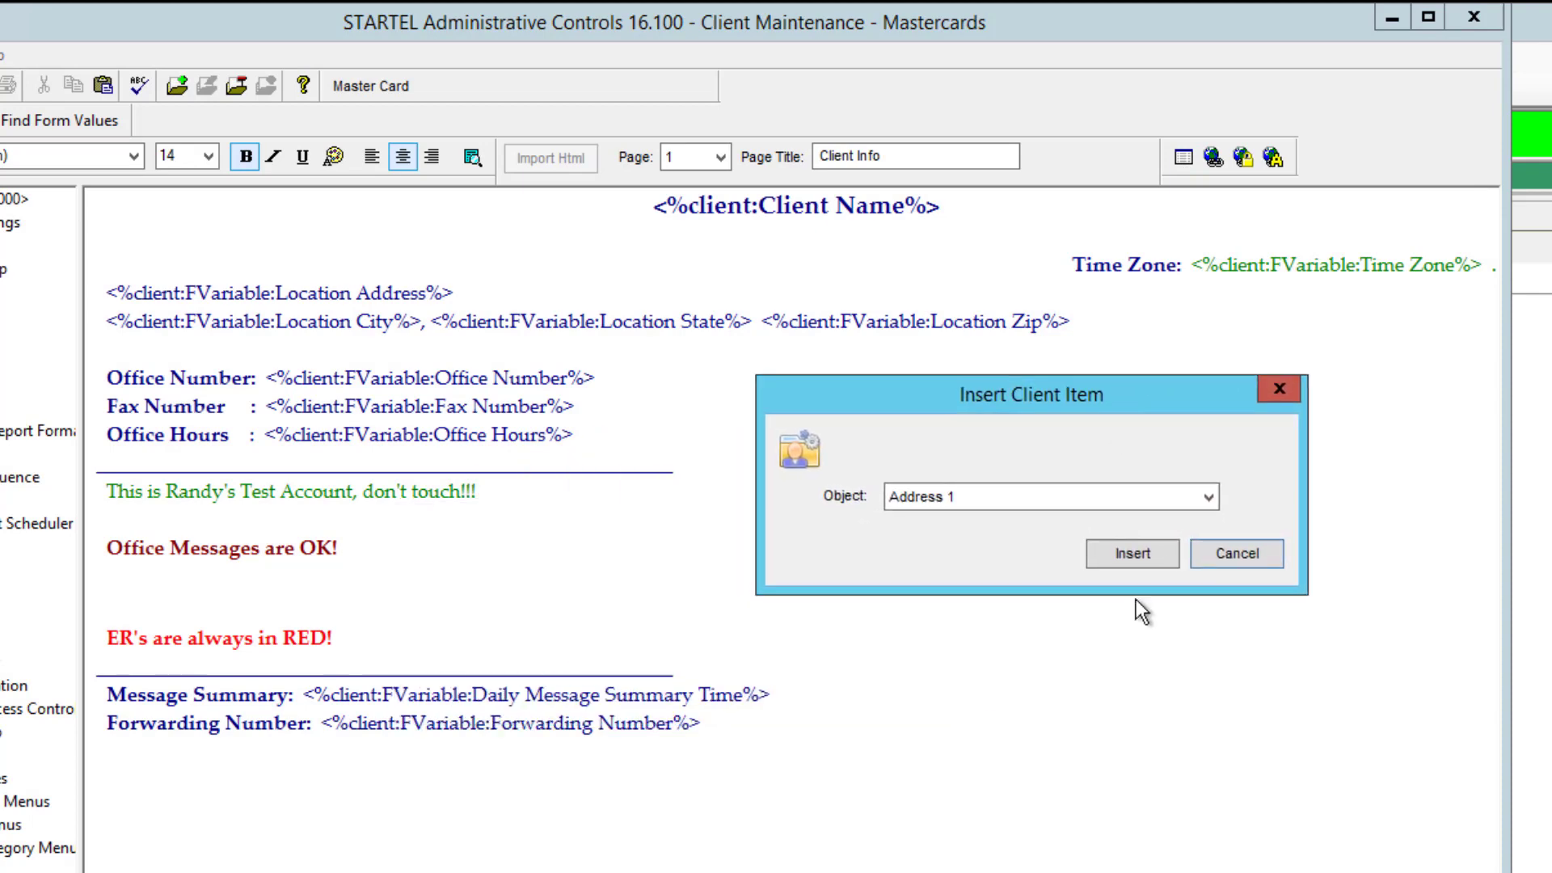
{"action": "left_click", "coordinate": [1197, 498]}
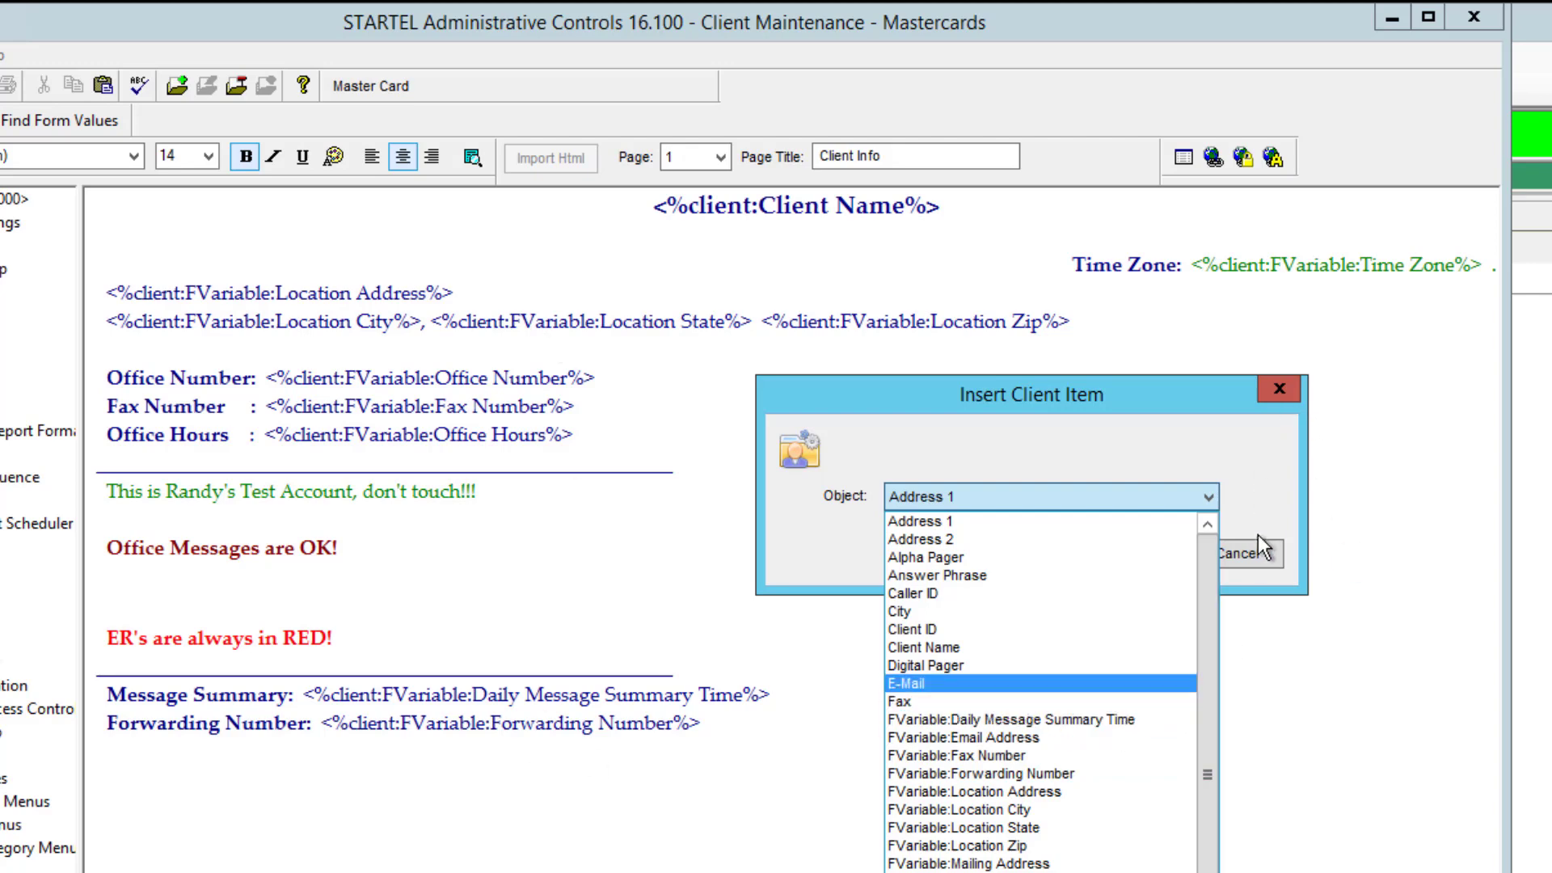
{"action": "left_click", "coordinate": [1257, 557]}
{"action": "left_click", "coordinate": [1254, 561]}
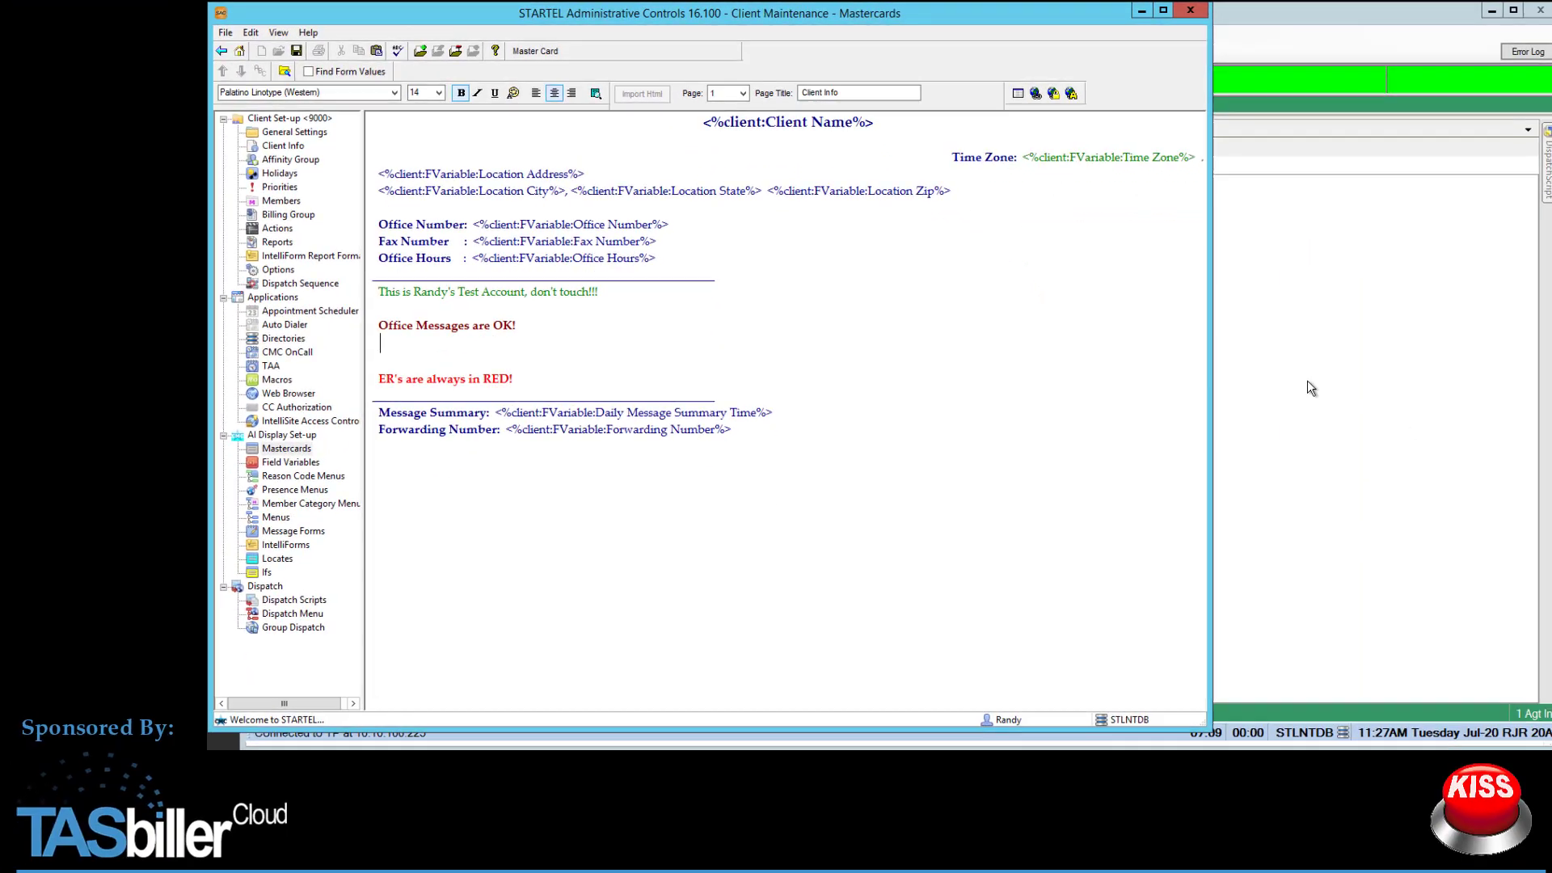
Switch to StartelAI and check in to the test client to preview its mastercard.
{"action": "left_click", "coordinate": [1307, 380]}
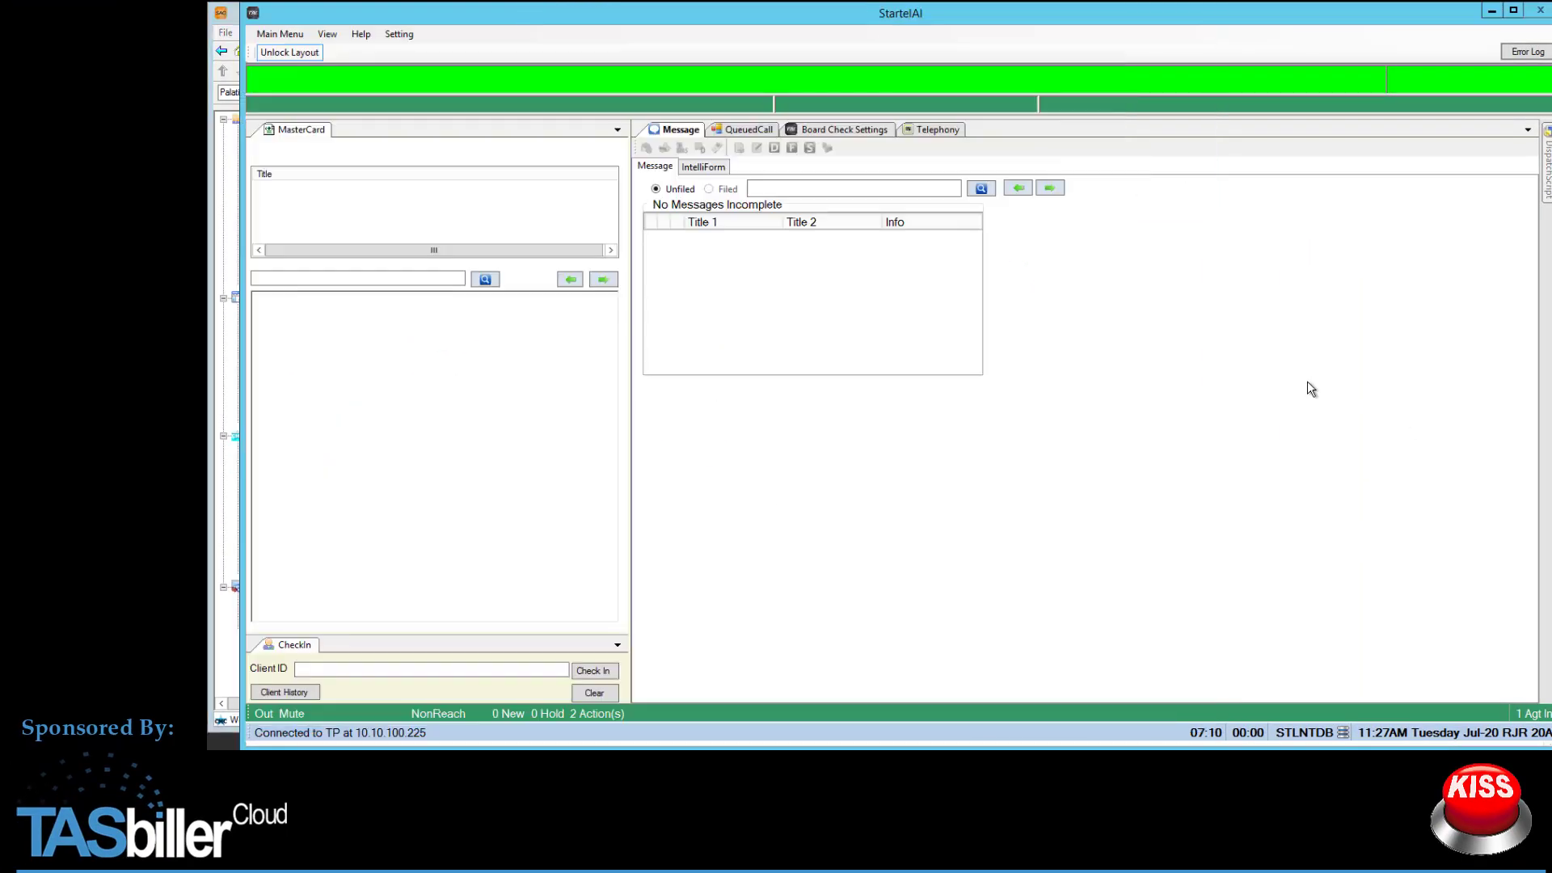
{"action": "left_click", "coordinate": [499, 670]}
{"action": "type", "text": "9000"}
{"action": "key", "text": "Return"}
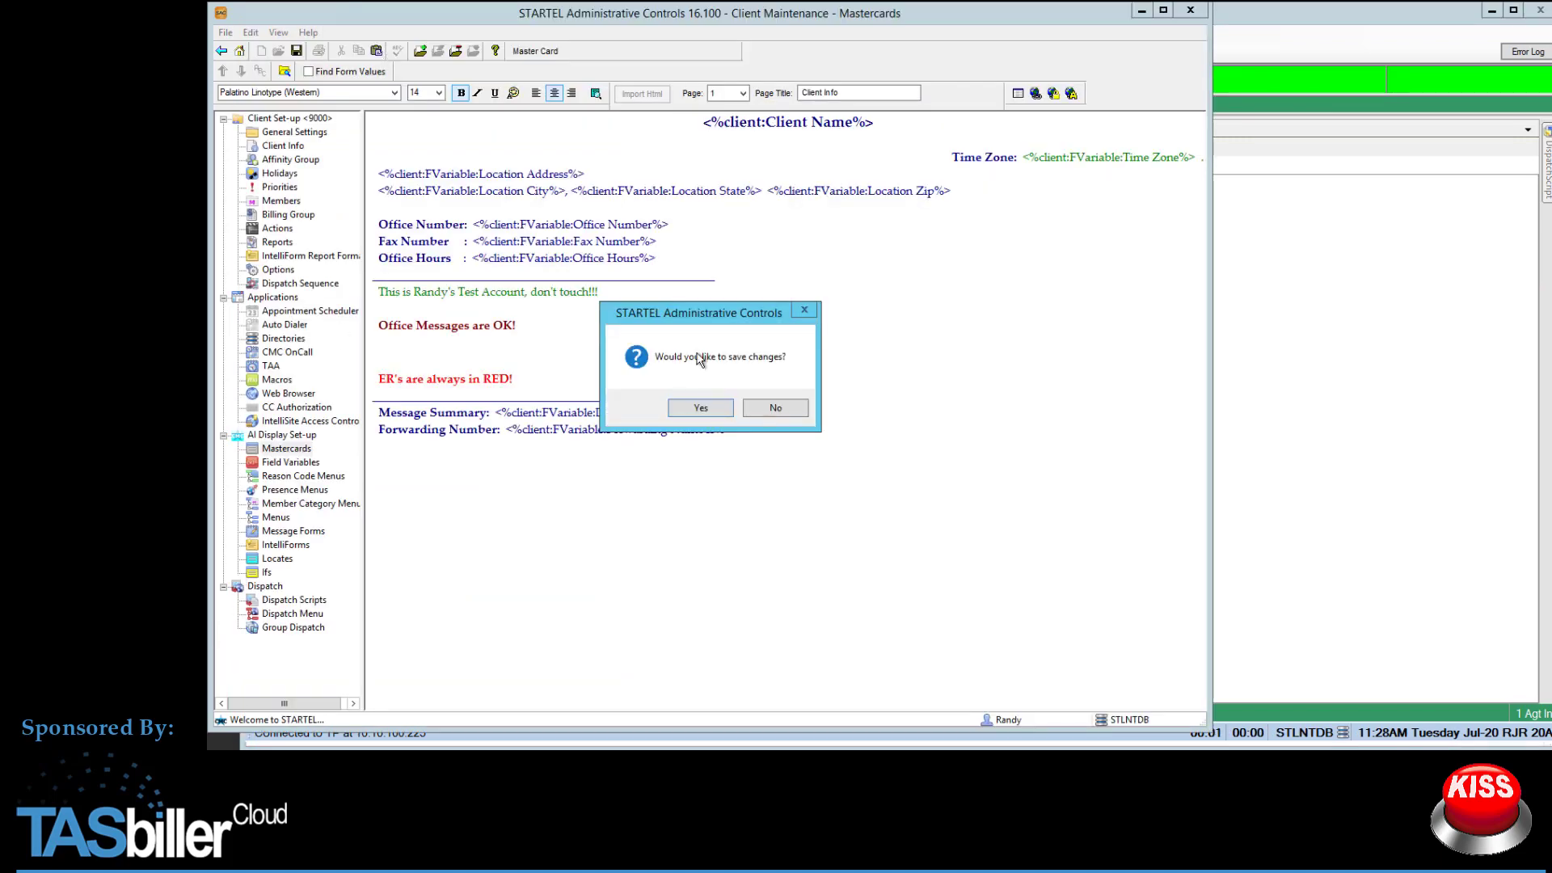
Save the mastercard page changes and check in to the test client again in StartelAI.
{"action": "left_click", "coordinate": [711, 409]}
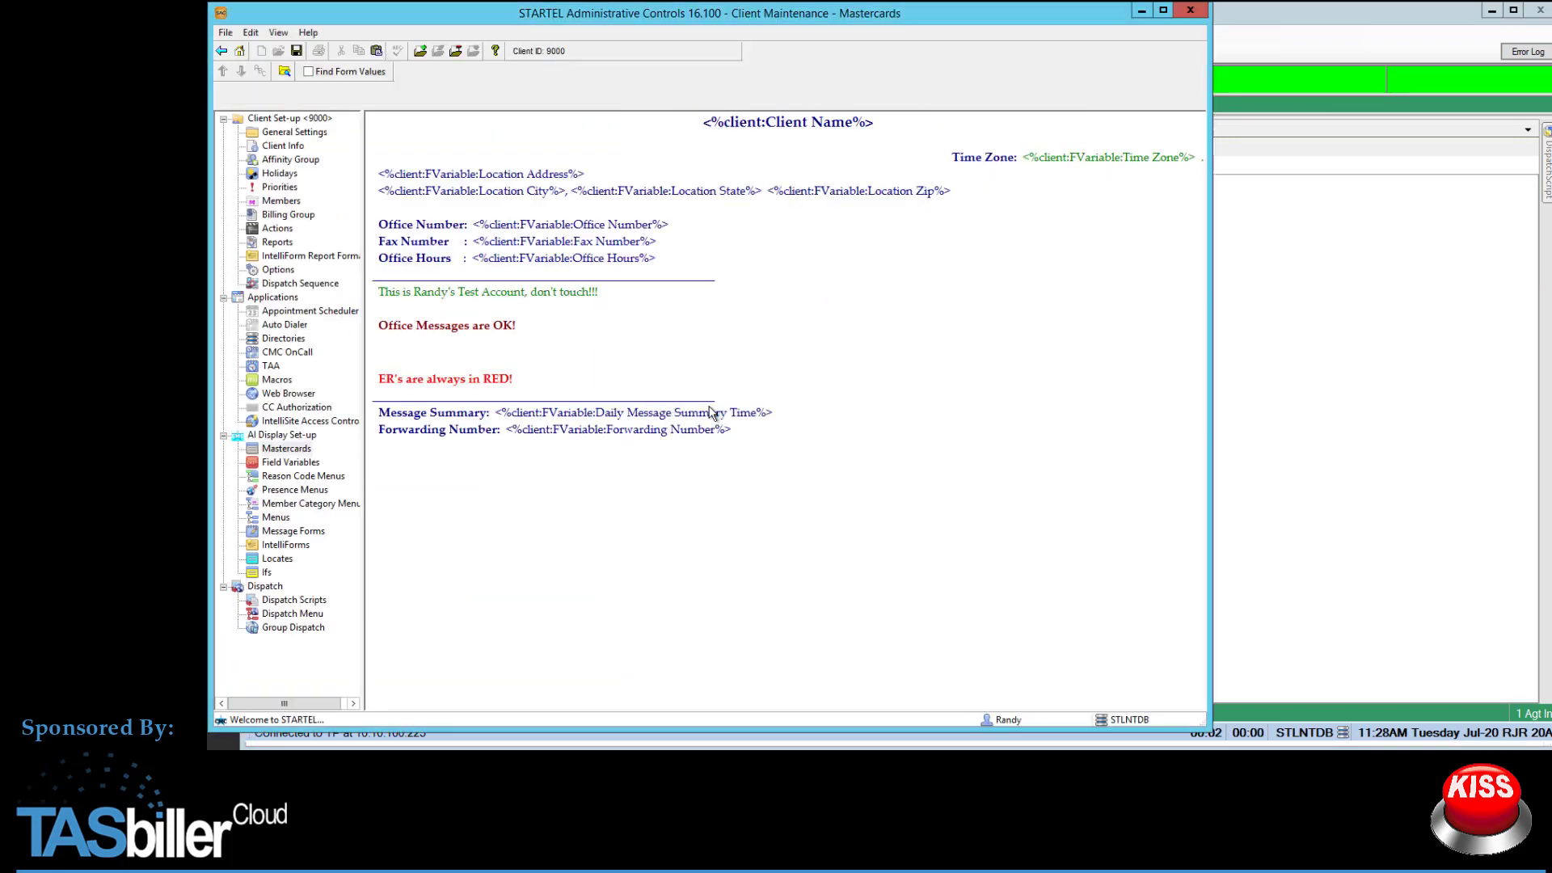
{"action": "left_click", "coordinate": [1306, 443]}
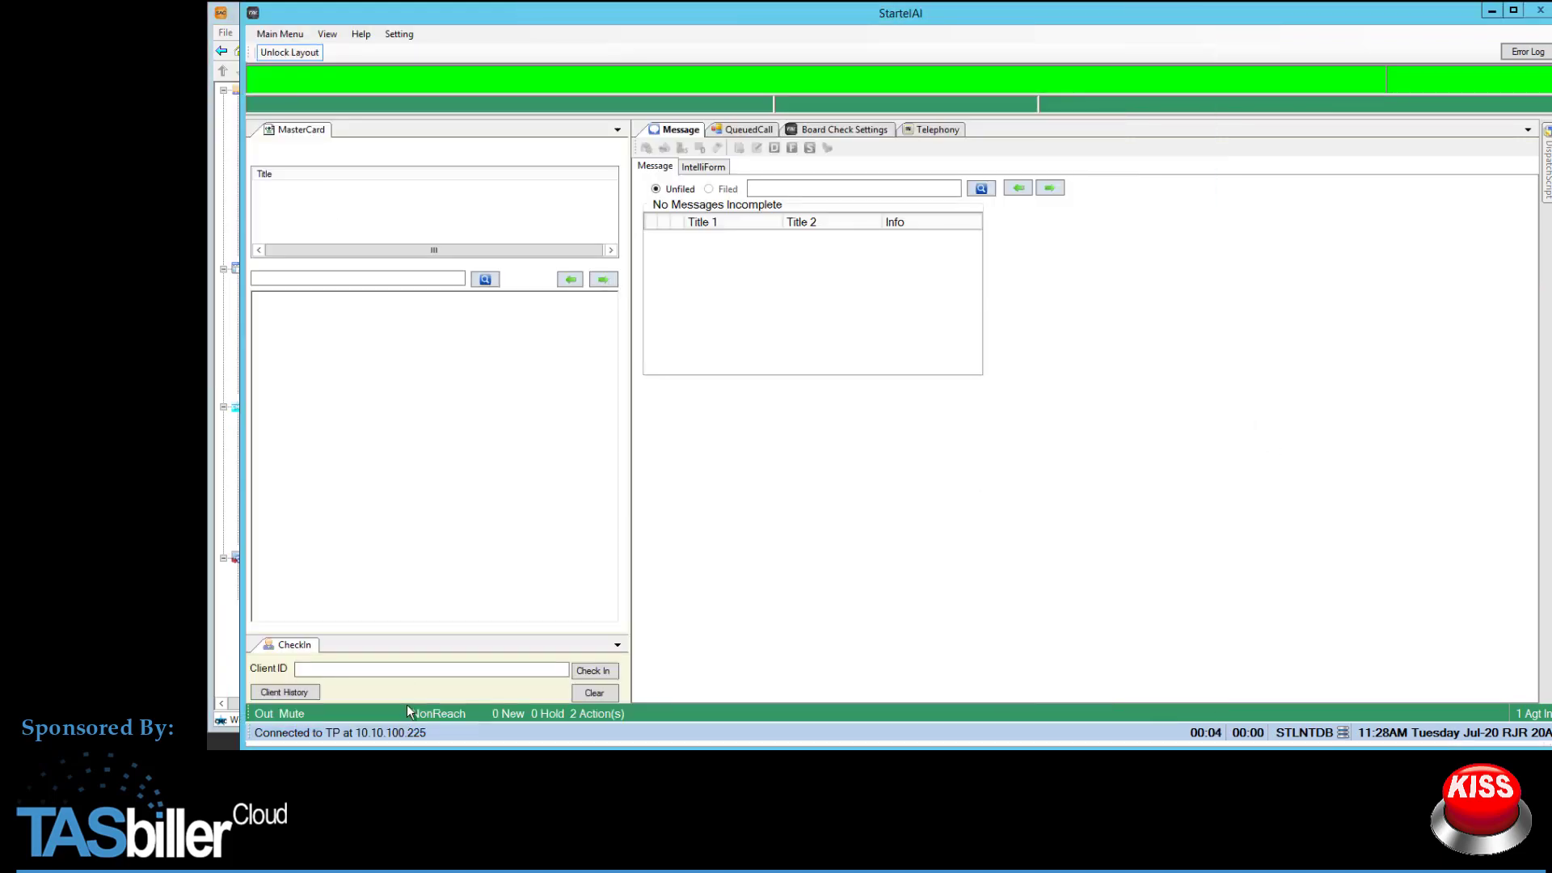
{"action": "left_click", "coordinate": [459, 670]}
{"action": "type", "text": "9000"}
{"action": "key", "text": "Return"}
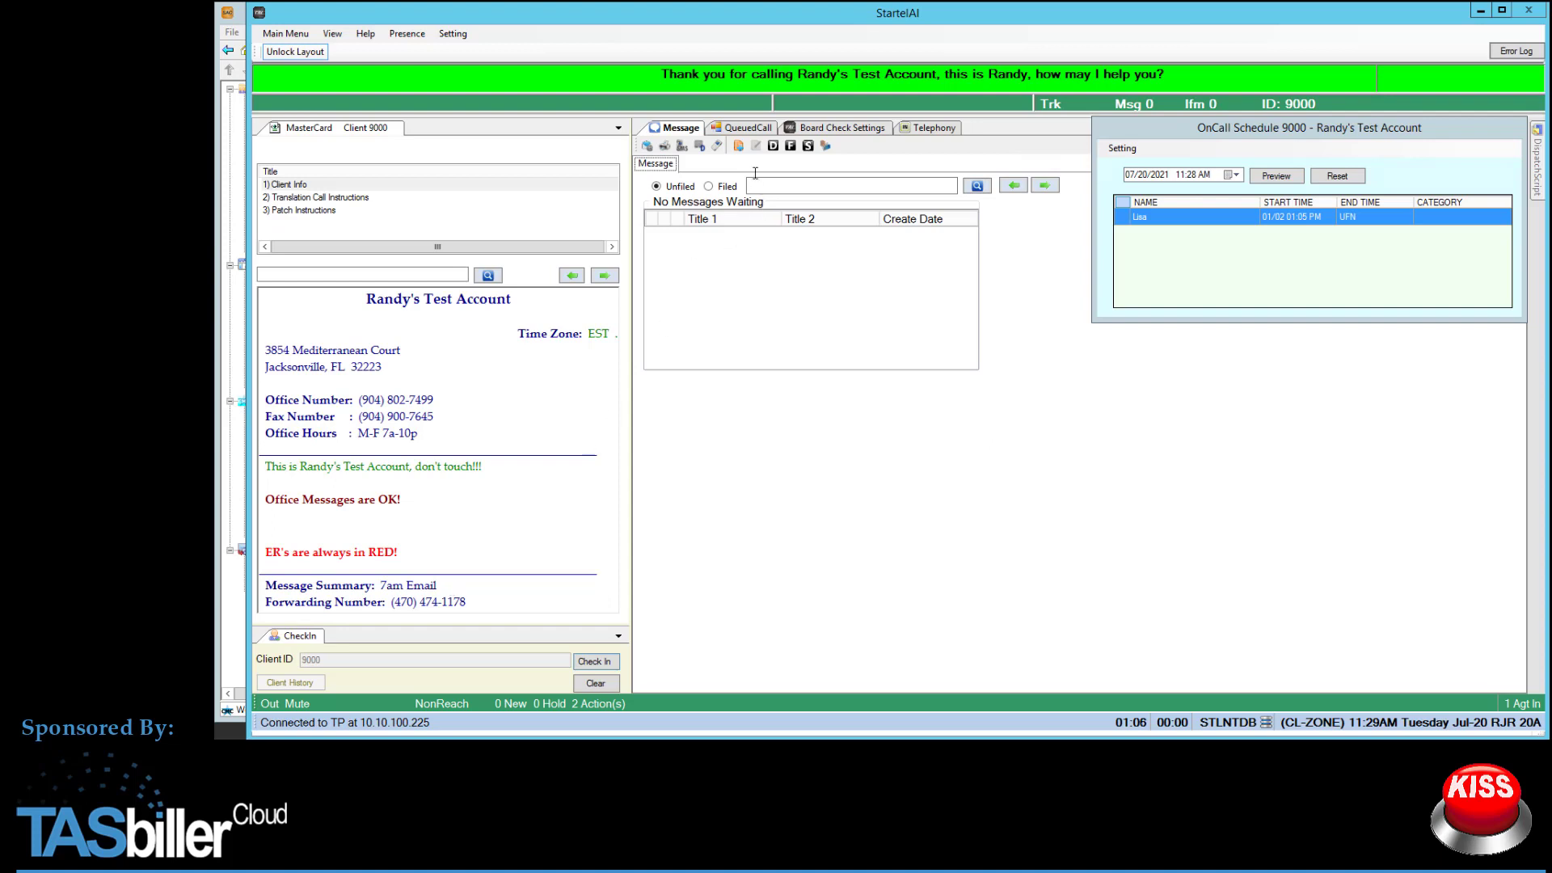
Start a new message for the client using the On Call ER Message Sample form.
{"action": "left_click", "coordinate": [738, 146]}
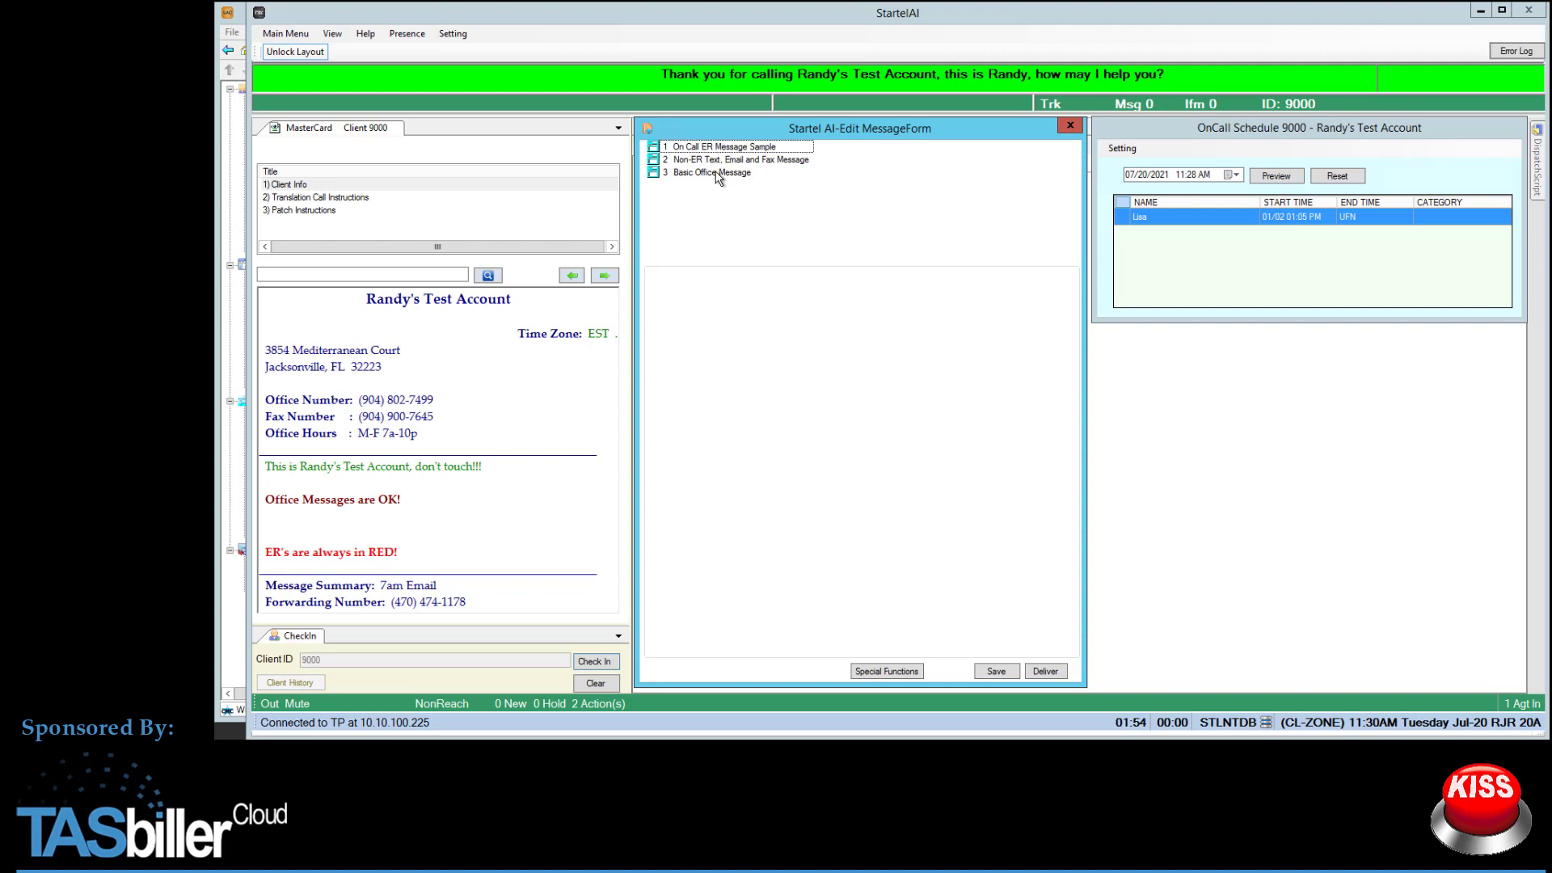
{"action": "left_click", "coordinate": [752, 148]}
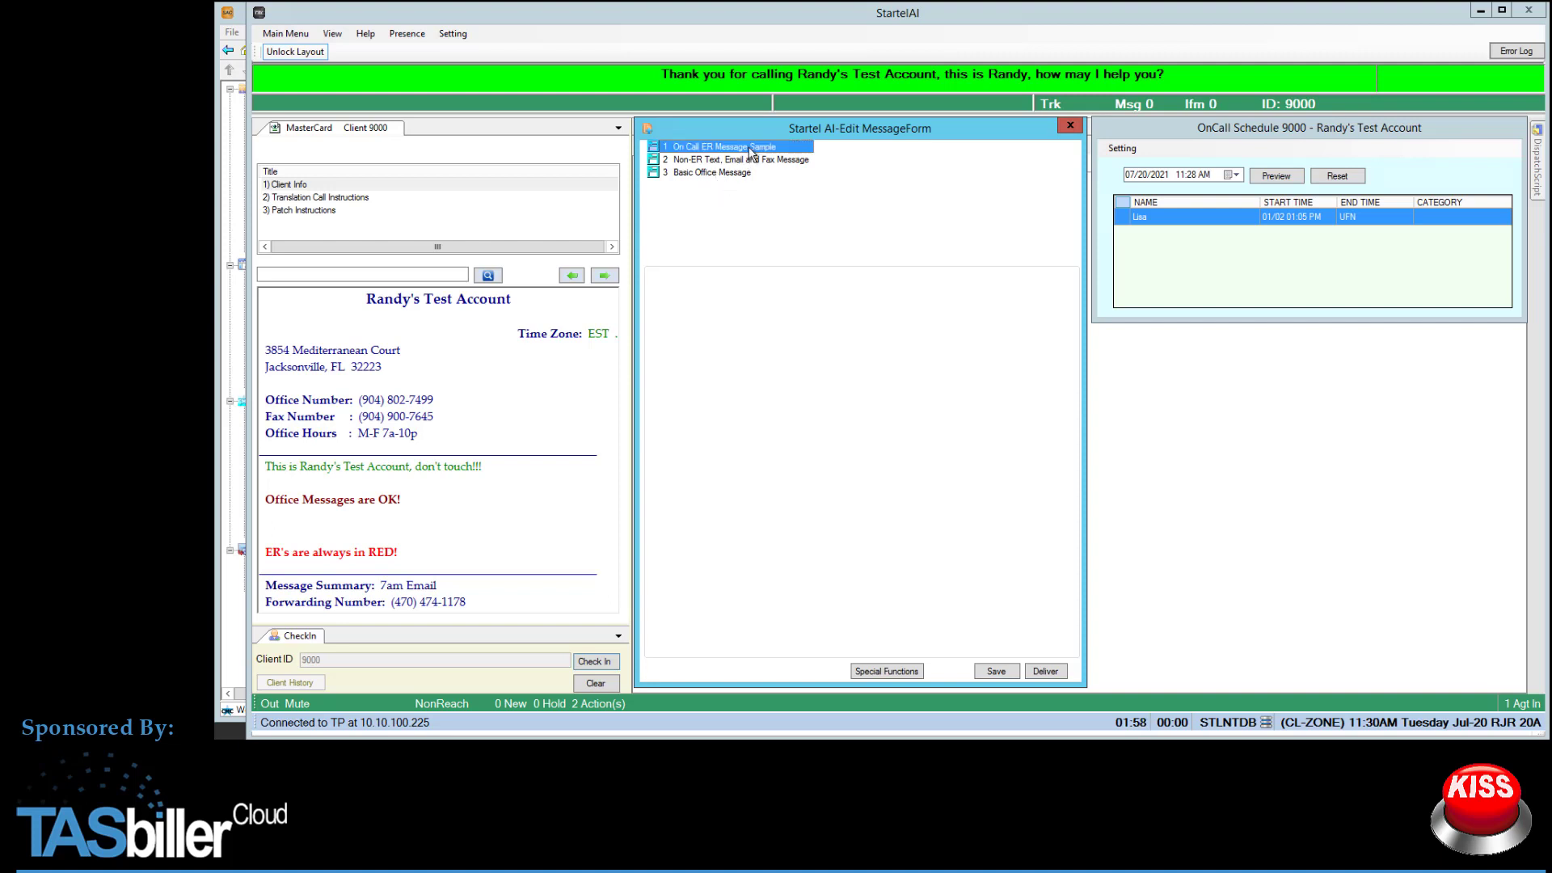